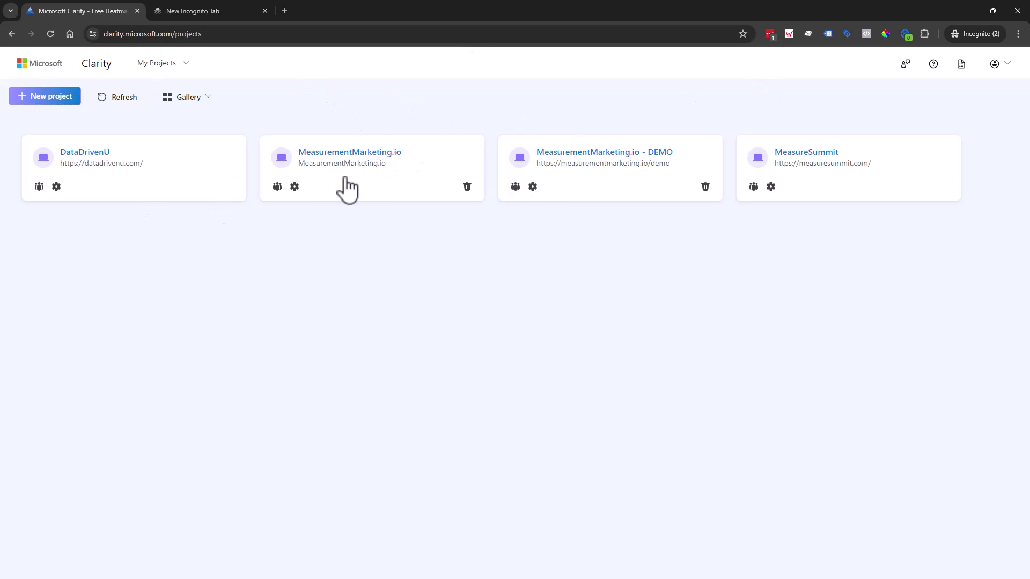
Open the Settings gear on the MeasurementMarketing.io project card.
{"action": "left_click", "coordinate": [294, 186]}
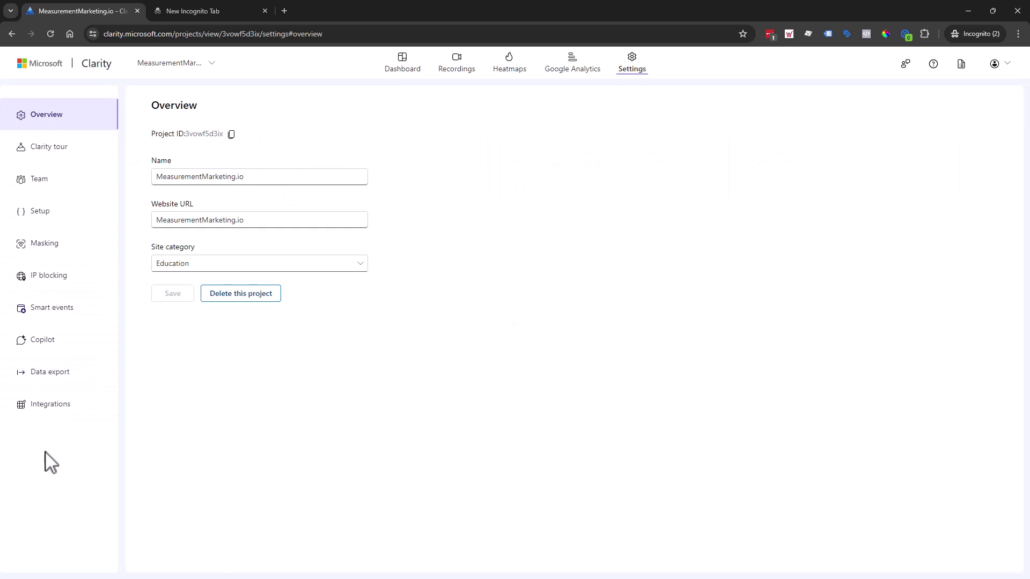
Show the project's smart events and inspect the Contact us event without saving.
{"action": "left_click", "coordinate": [68, 313]}
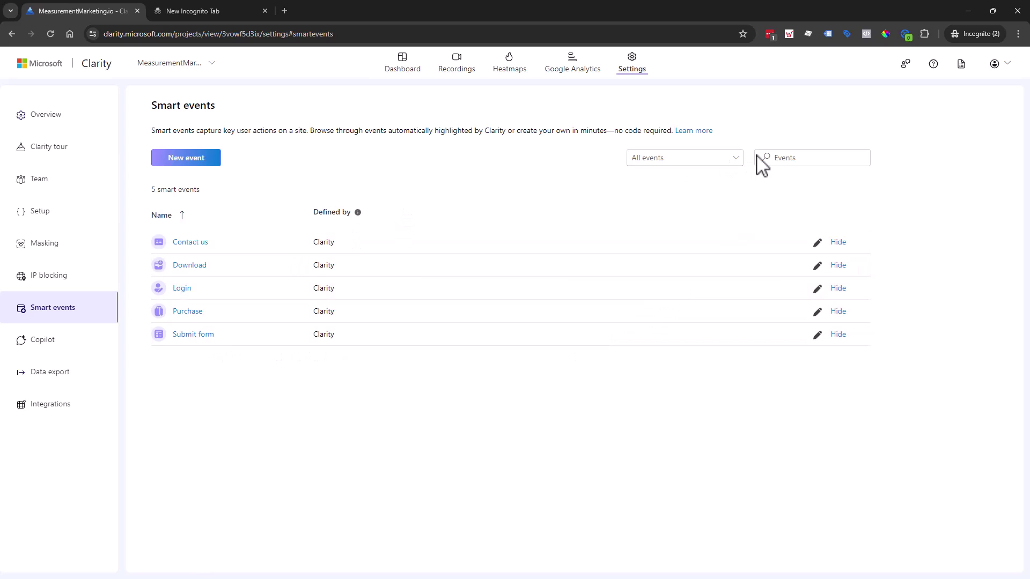
{"action": "left_click", "coordinate": [817, 243]}
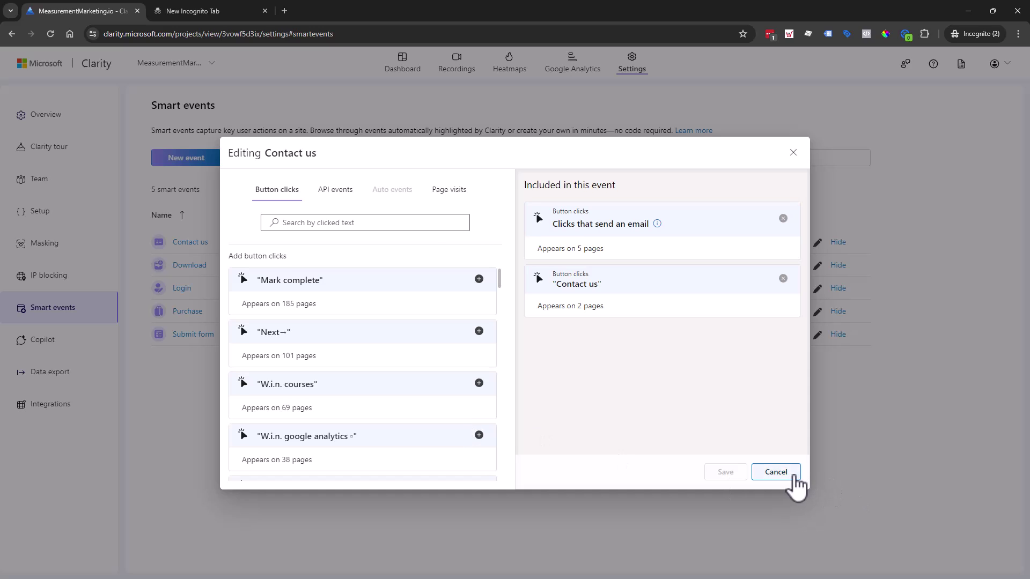
{"action": "left_click", "coordinate": [776, 472]}
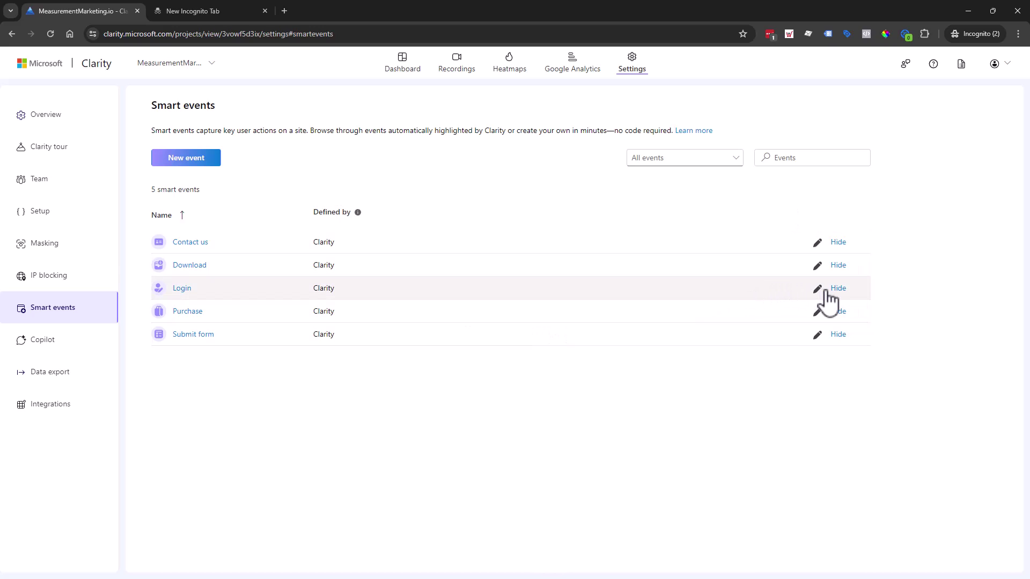
Reopen and cancel the Contact us editor, then open the Smart Events Learn more article.
{"action": "left_click", "coordinate": [817, 243]}
{"action": "left_click", "coordinate": [797, 472]}
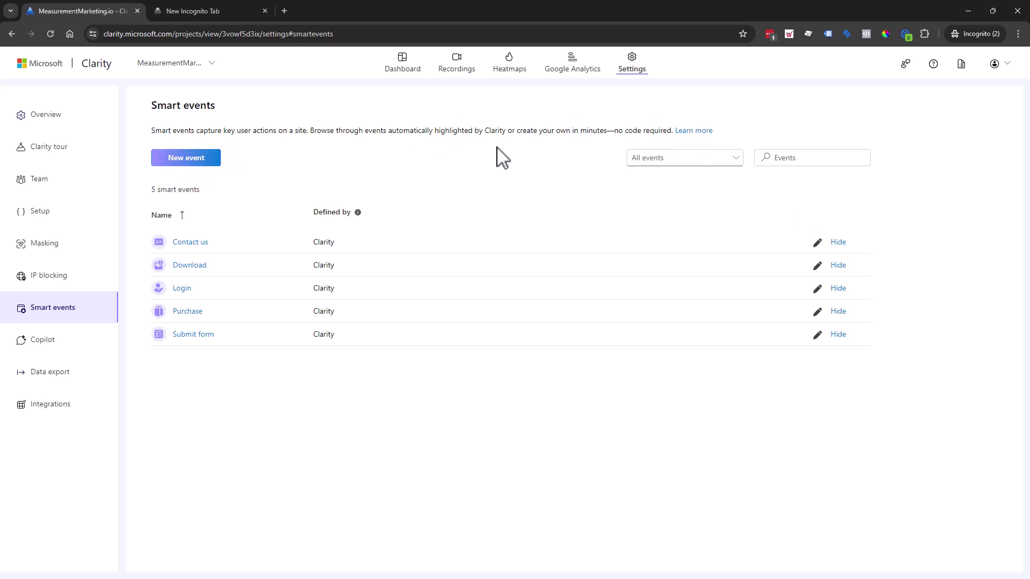
{"action": "left_click", "coordinate": [692, 131]}
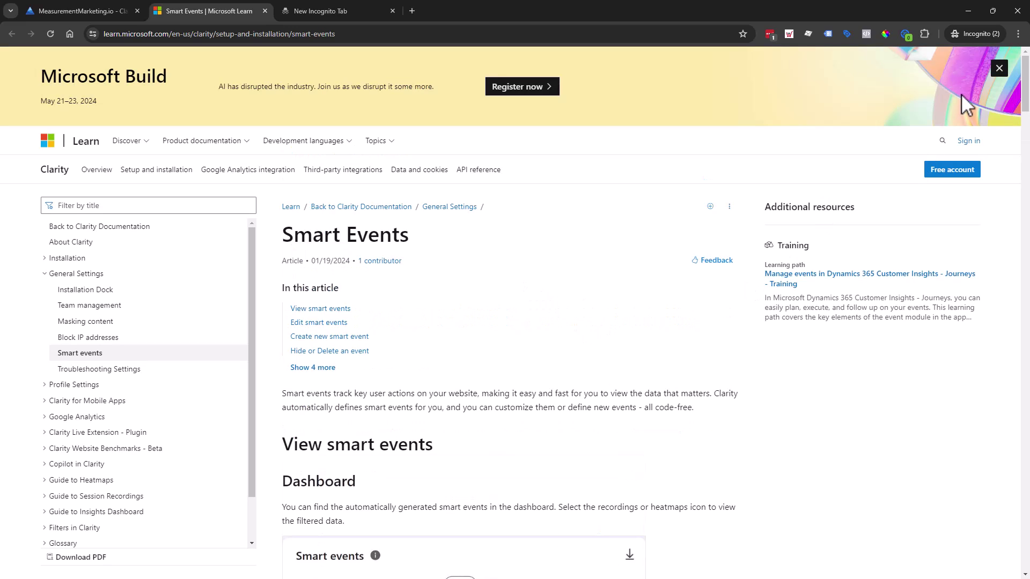
Dismiss the Build banner and read the article, highlighting the path to events in recordings.
{"action": "left_click", "coordinate": [1000, 70]}
{"action": "scroll", "coordinate": [479, 277], "scroll_direction": "down", "scroll_amount": 3}
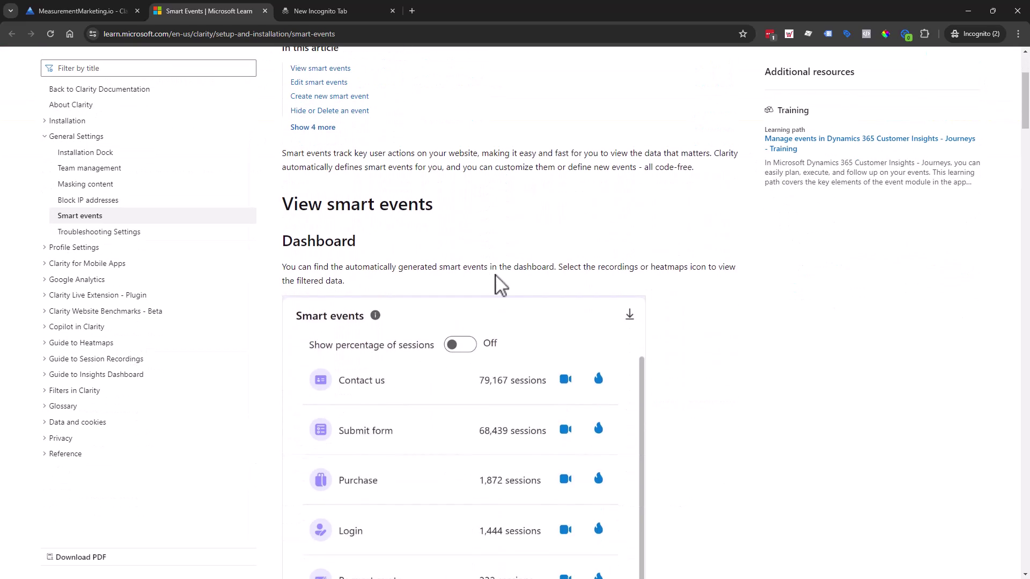
{"action": "scroll", "coordinate": [462, 228], "scroll_direction": "down", "scroll_amount": 5}
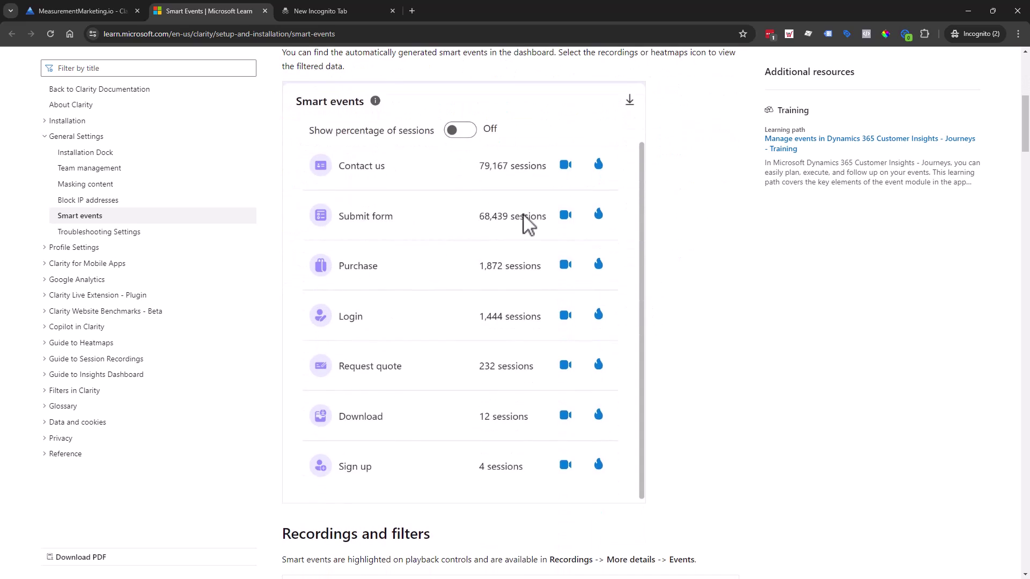
{"action": "scroll", "coordinate": [525, 241], "scroll_direction": "down", "scroll_amount": 4}
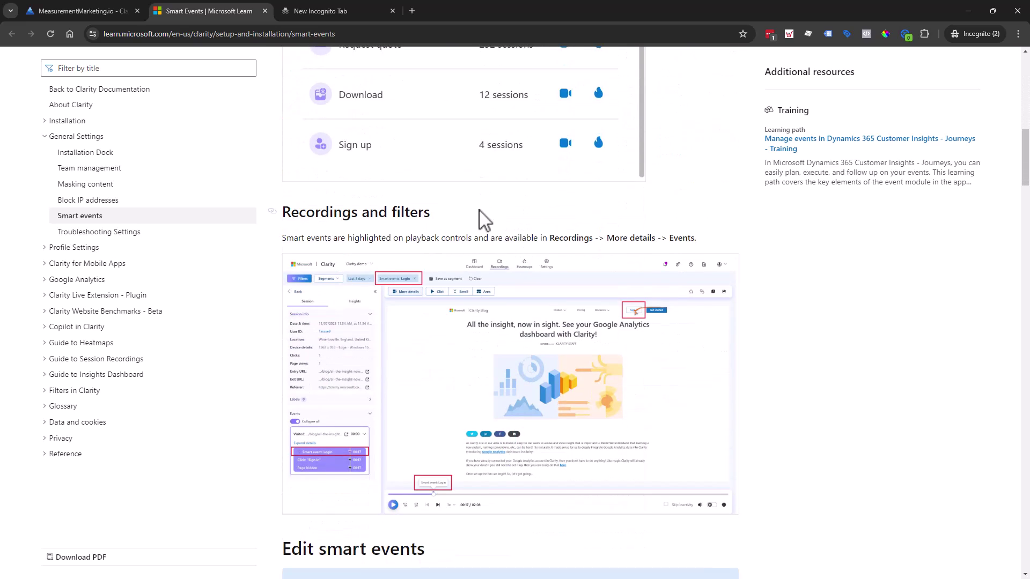
{"action": "scroll", "coordinate": [460, 225], "scroll_direction": "down", "scroll_amount": 1}
{"action": "scroll", "coordinate": [461, 266], "scroll_direction": "up", "scroll_amount": 5}
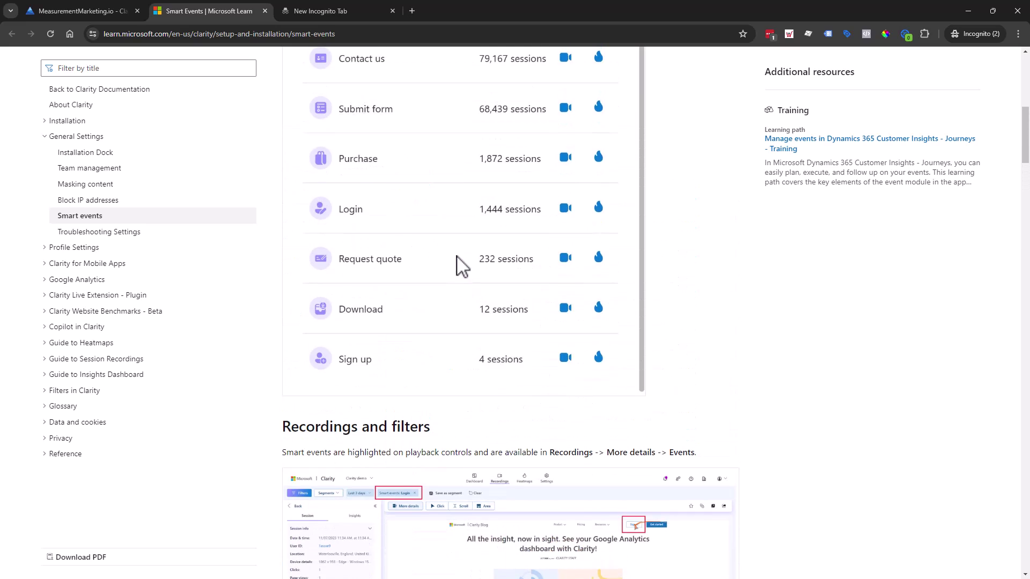
{"action": "scroll", "coordinate": [460, 265], "scroll_direction": "down", "scroll_amount": 5}
{"action": "left_click_drag", "start_coordinate": [689, 184], "coordinate": [550, 181]}
Read the sections on editing, creating and hiding events, then return to the Clarity tab.
{"action": "scroll", "coordinate": [525, 303], "scroll_direction": "down", "scroll_amount": 14}
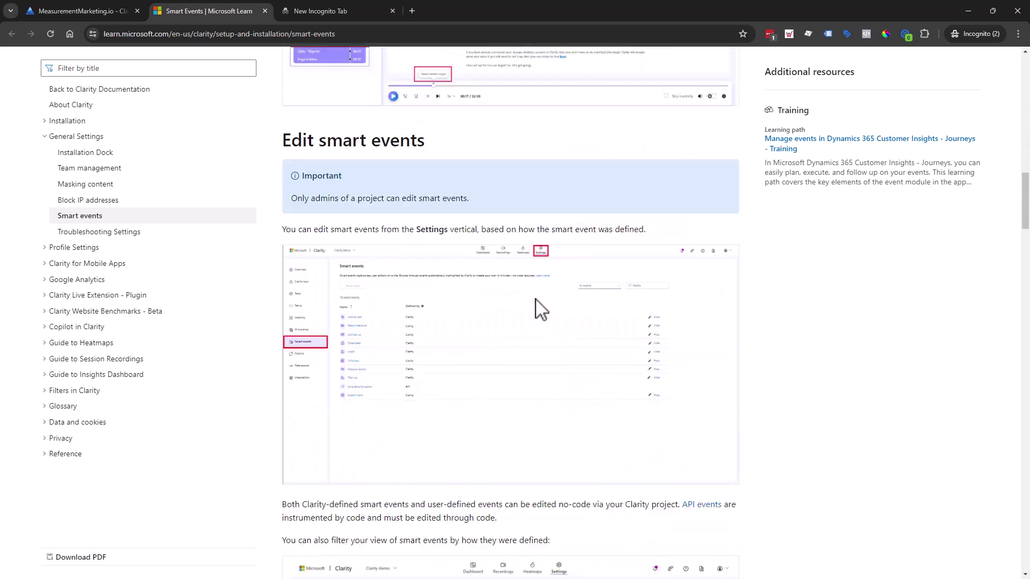
{"action": "scroll", "coordinate": [687, 316], "scroll_direction": "down", "scroll_amount": 3}
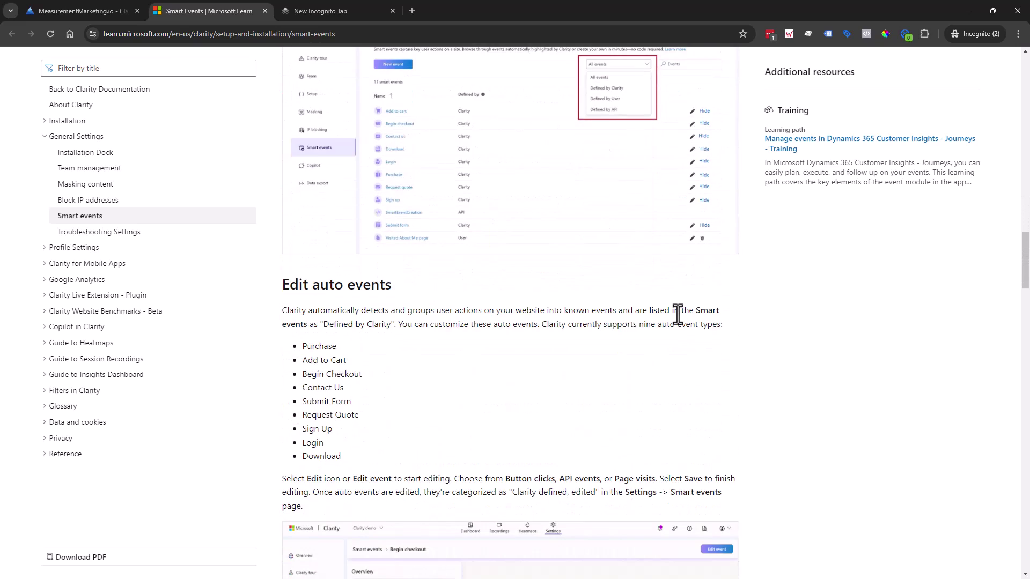
{"action": "scroll", "coordinate": [587, 316], "scroll_direction": "down", "scroll_amount": 5}
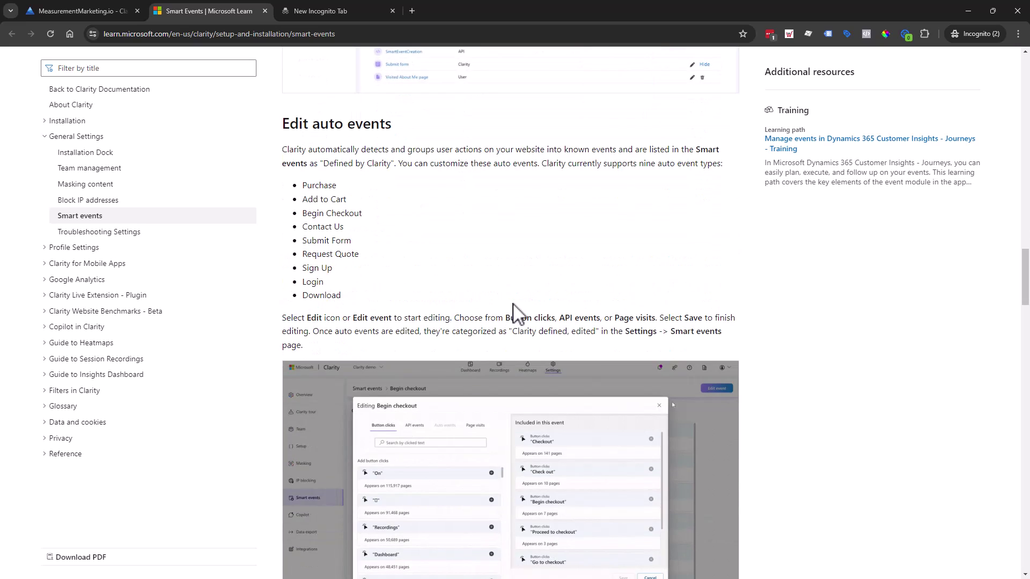
{"action": "scroll", "coordinate": [436, 225], "scroll_direction": "down", "scroll_amount": 7}
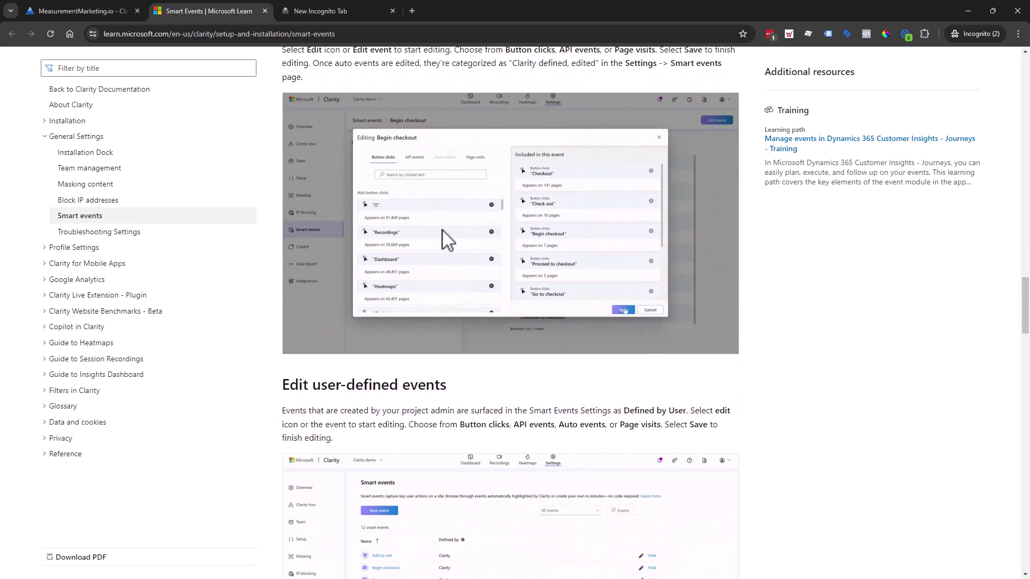
{"action": "scroll", "coordinate": [497, 260], "scroll_direction": "down", "scroll_amount": 5}
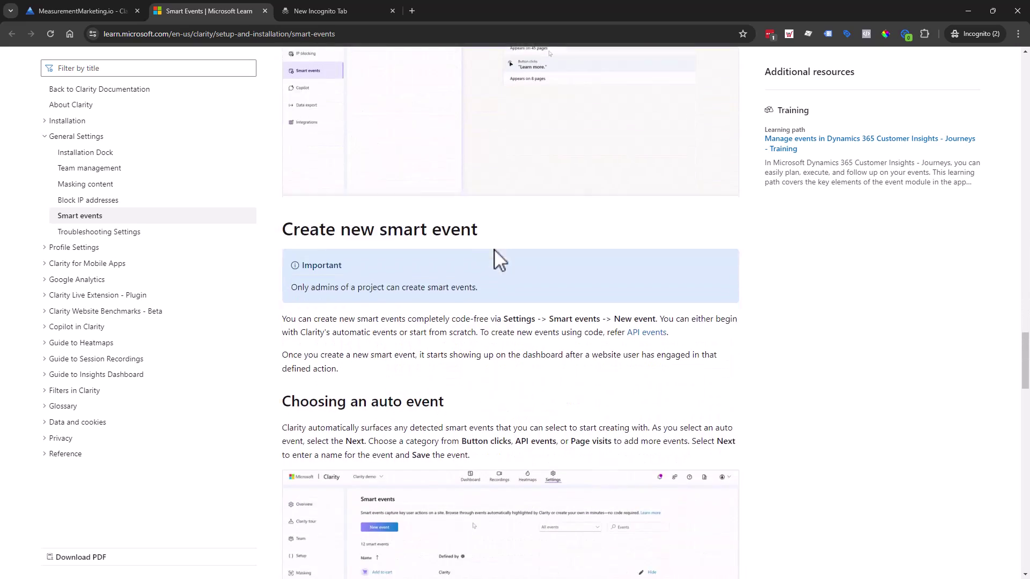
{"action": "scroll", "coordinate": [574, 233], "scroll_direction": "down", "scroll_amount": 1}
{"action": "scroll", "coordinate": [572, 231], "scroll_direction": "down", "scroll_amount": 5}
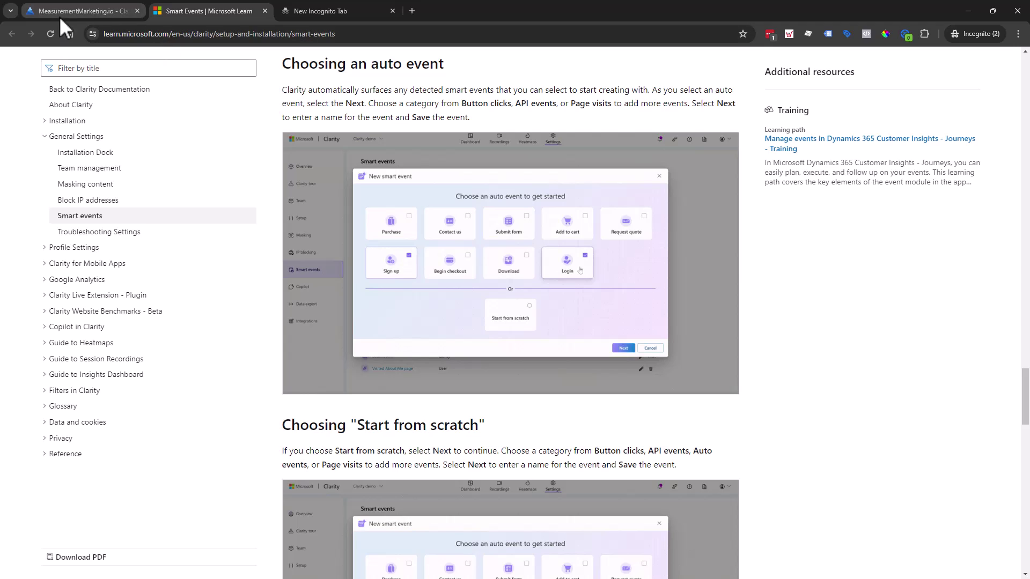
{"action": "scroll", "coordinate": [544, 322], "scroll_direction": "down", "scroll_amount": 12}
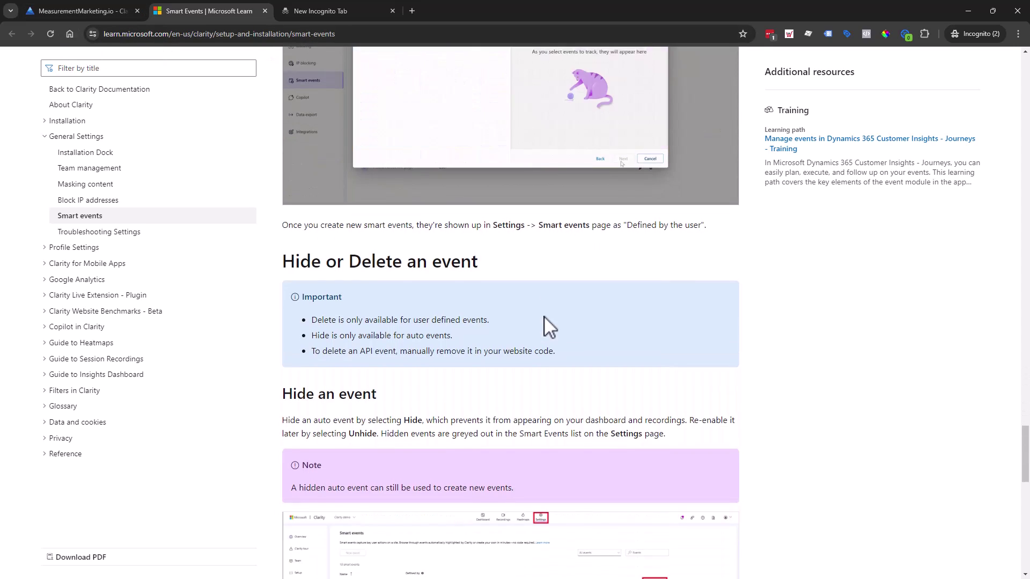
{"action": "left_click", "coordinate": [110, 12]}
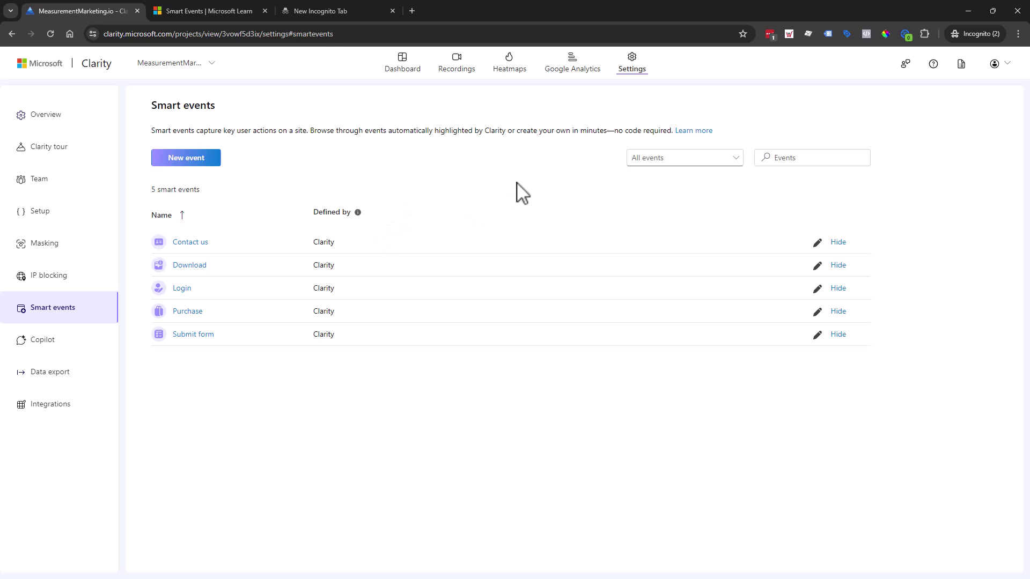
{"action": "left_click", "coordinate": [819, 246]}
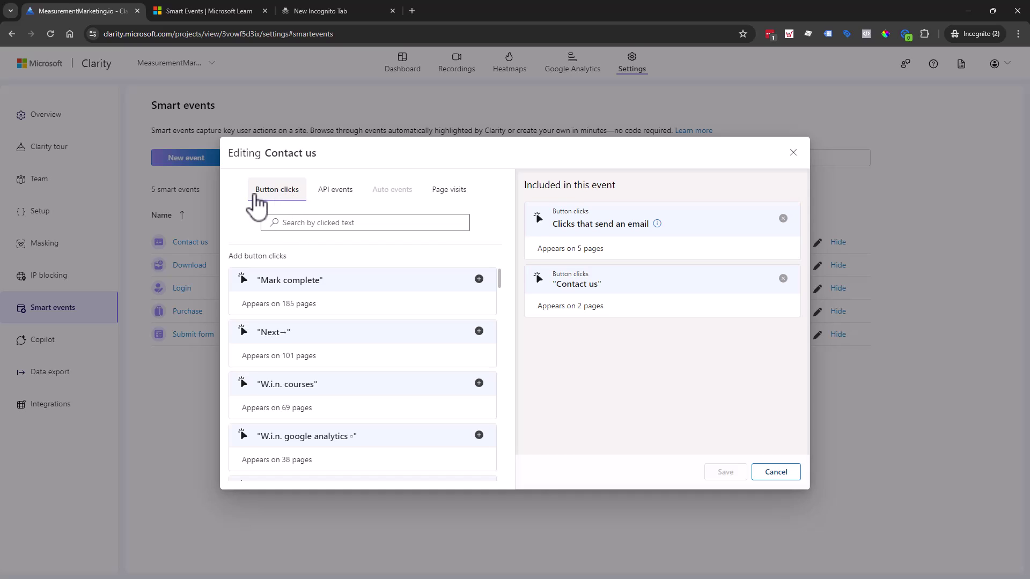
{"action": "left_click", "coordinate": [349, 198]}
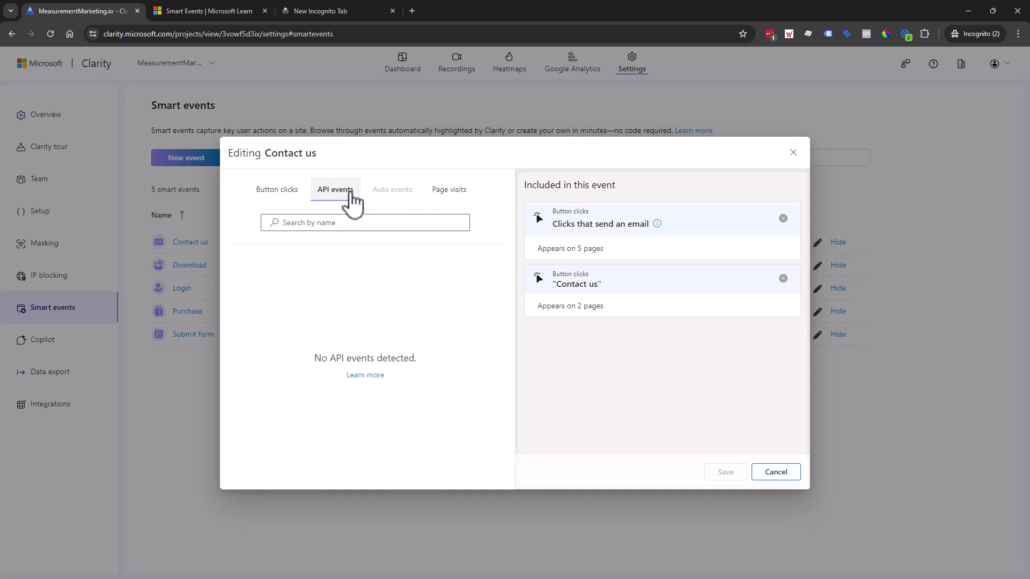
{"action": "left_click", "coordinate": [456, 196]}
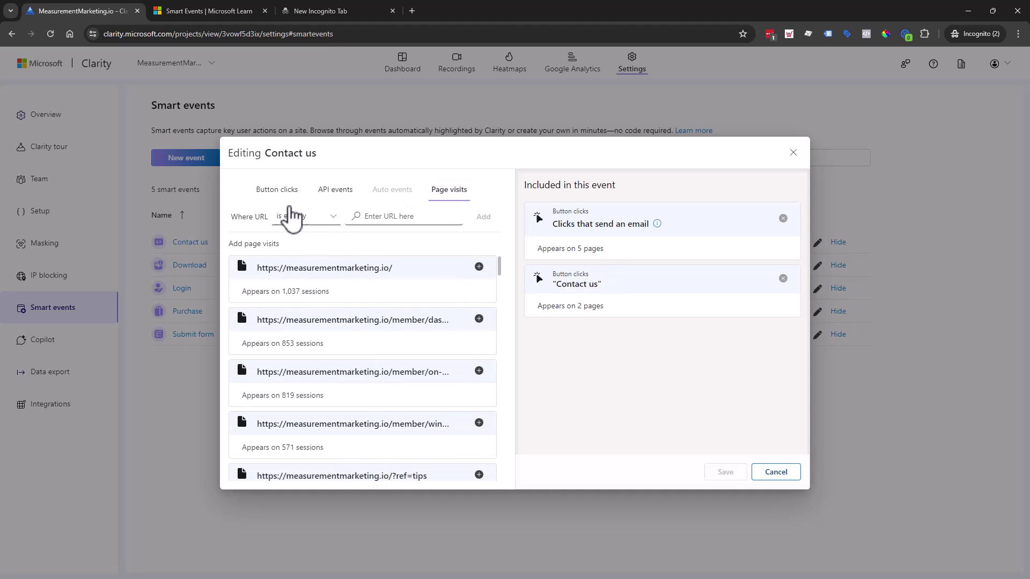
{"action": "left_click", "coordinate": [290, 199]}
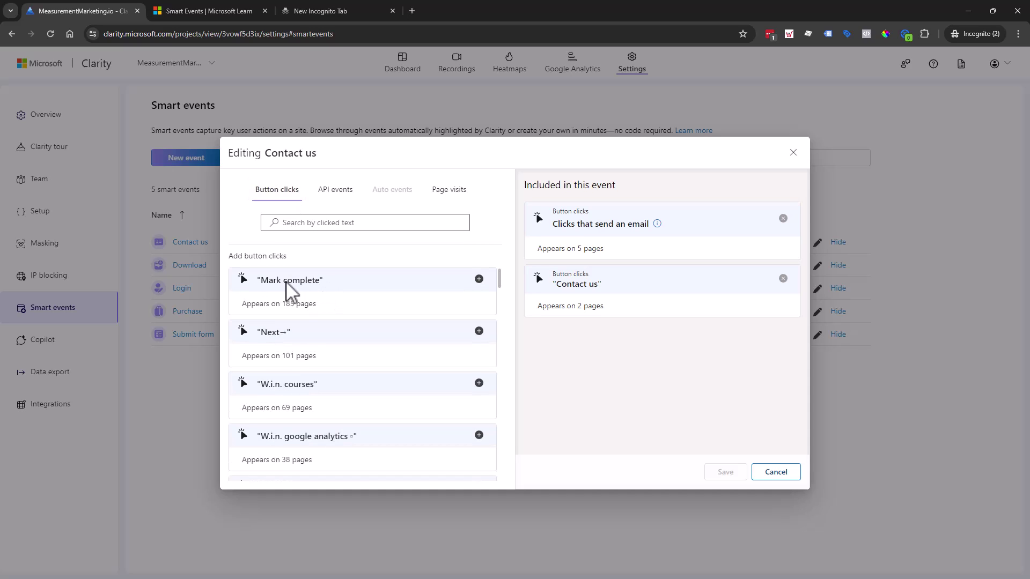
{"action": "scroll", "coordinate": [320, 413], "scroll_direction": "down", "scroll_amount": 8}
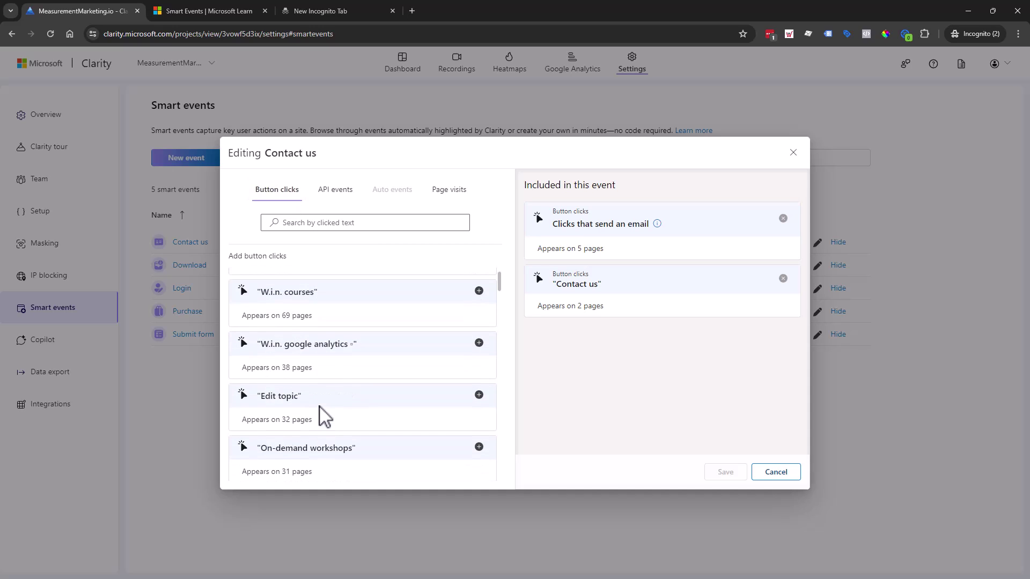
{"action": "scroll", "coordinate": [338, 382], "scroll_direction": "down", "scroll_amount": 5}
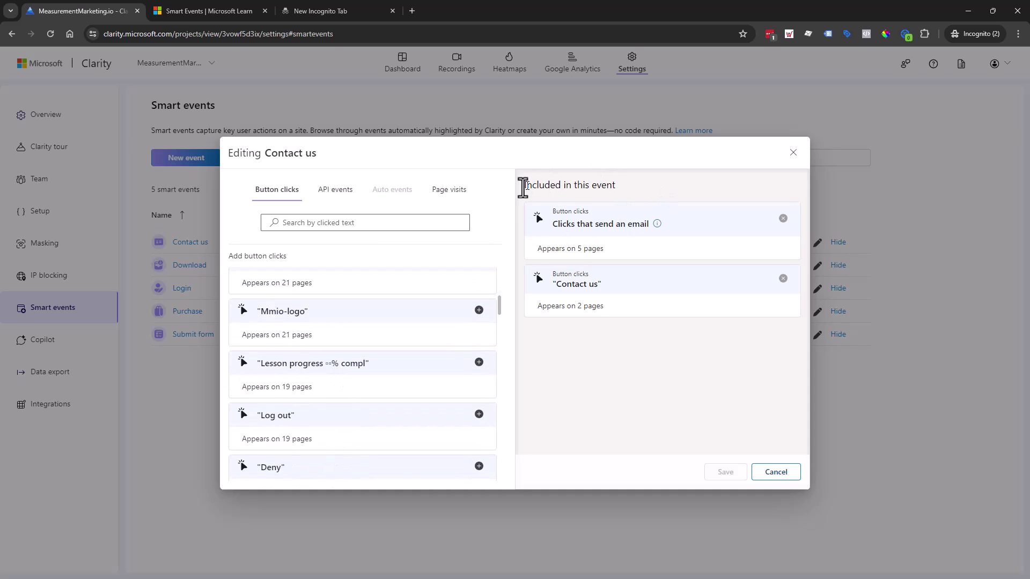
{"action": "left_click_drag", "start_coordinate": [526, 186], "coordinate": [636, 189]}
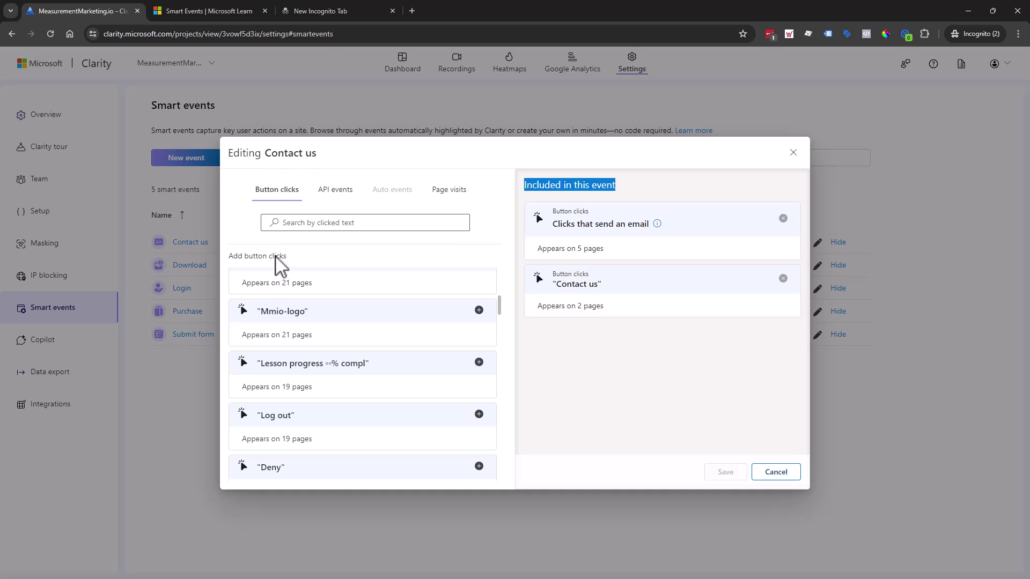
{"action": "scroll", "coordinate": [331, 380], "scroll_direction": "down", "scroll_amount": 4}
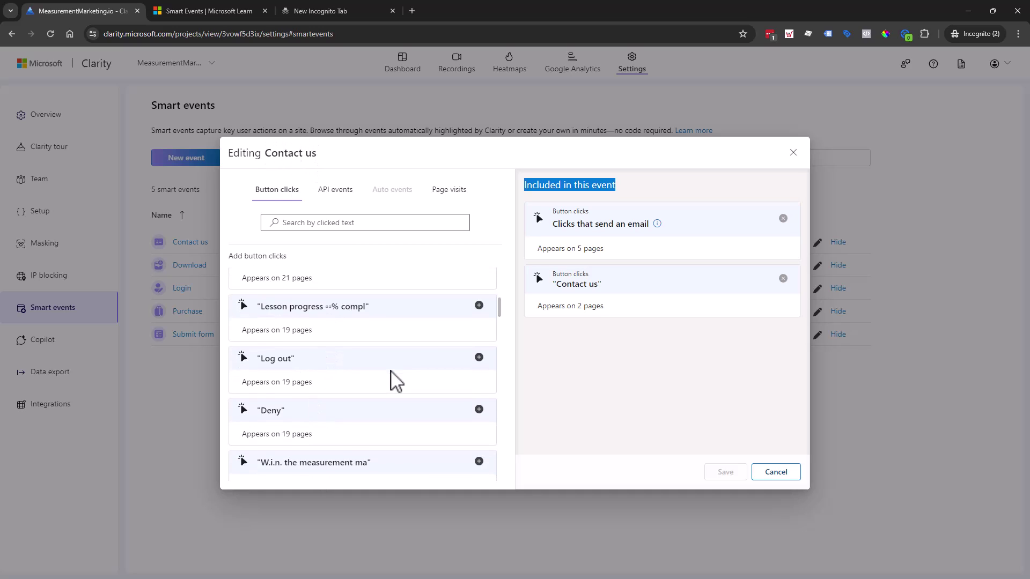
{"action": "scroll", "coordinate": [329, 410], "scroll_direction": "down", "scroll_amount": 10}
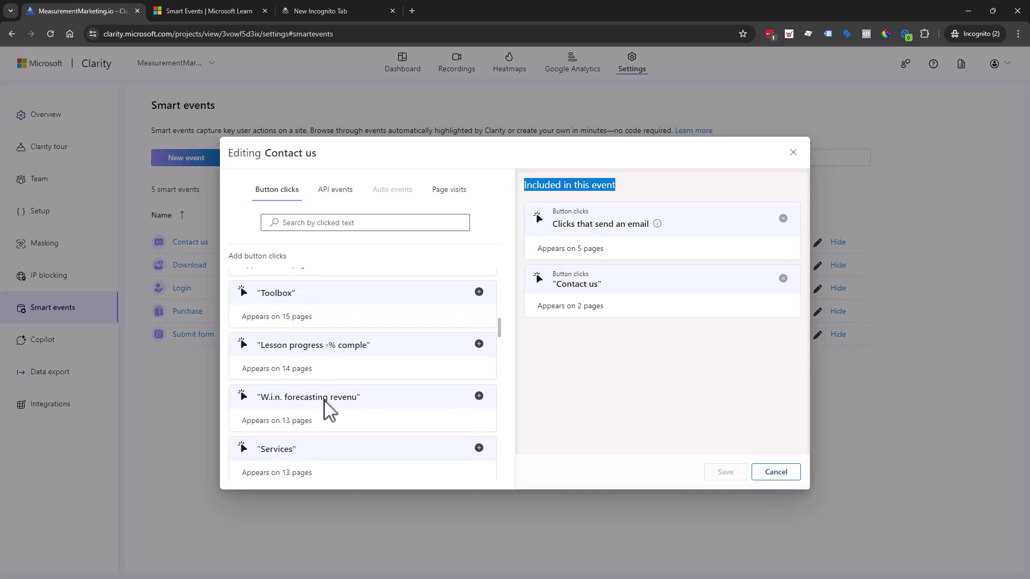
{"action": "left_click", "coordinate": [352, 223]}
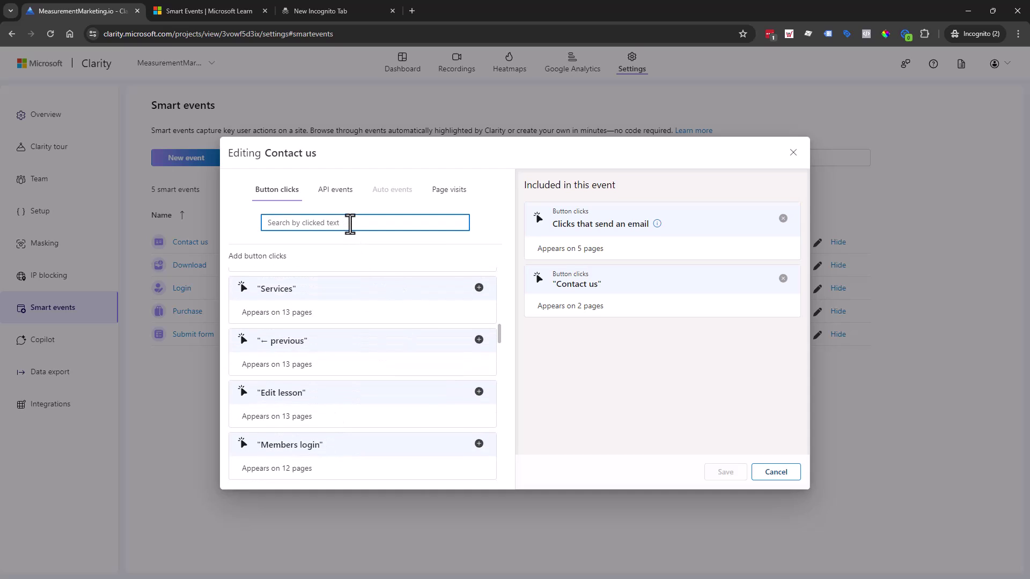
{"action": "type", "text": "call"}
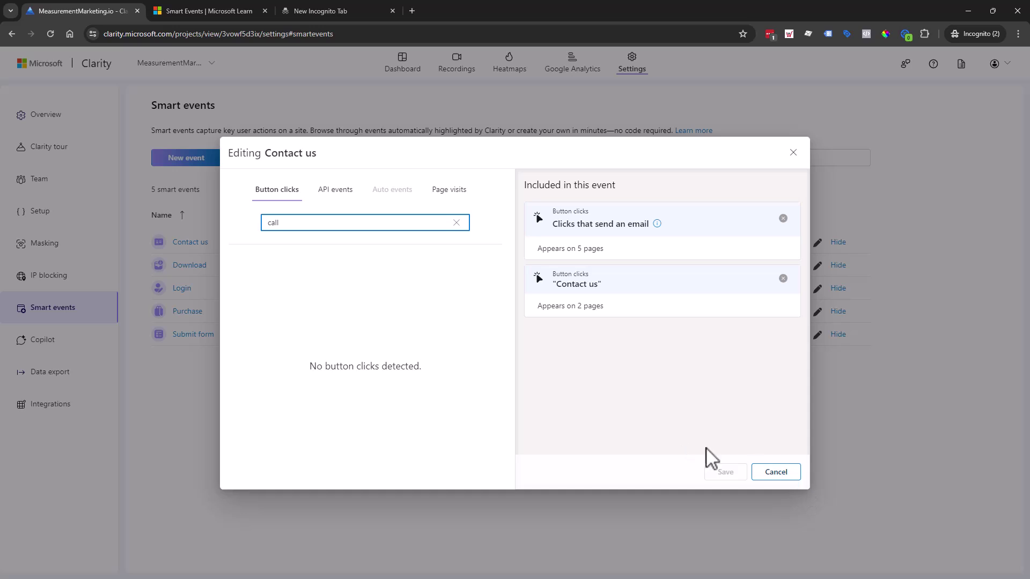
{"action": "left_click", "coordinate": [776, 473]}
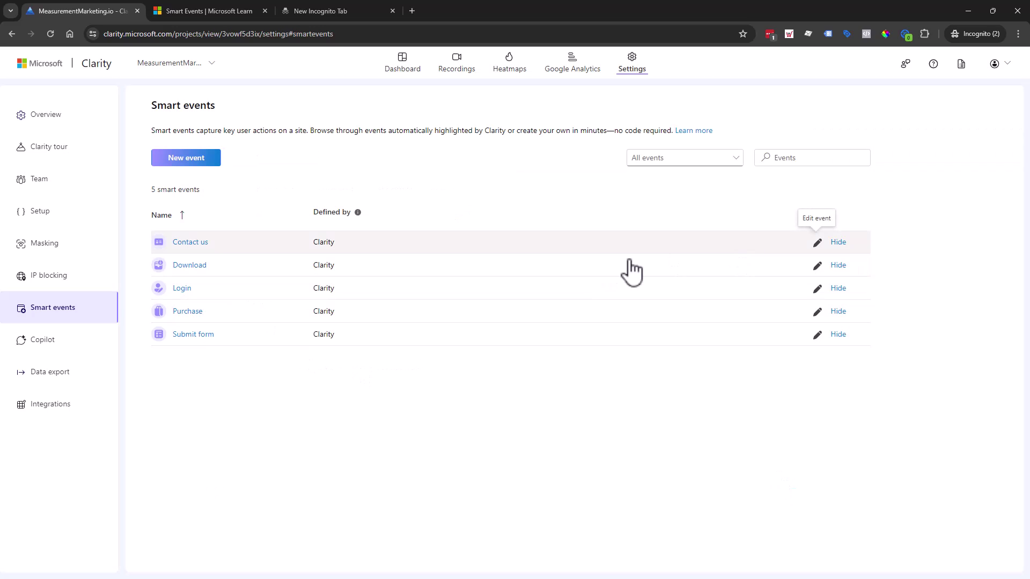
Add the Member dashboard click to the Login event, then close its editor without saving.
{"action": "left_click", "coordinate": [818, 288]}
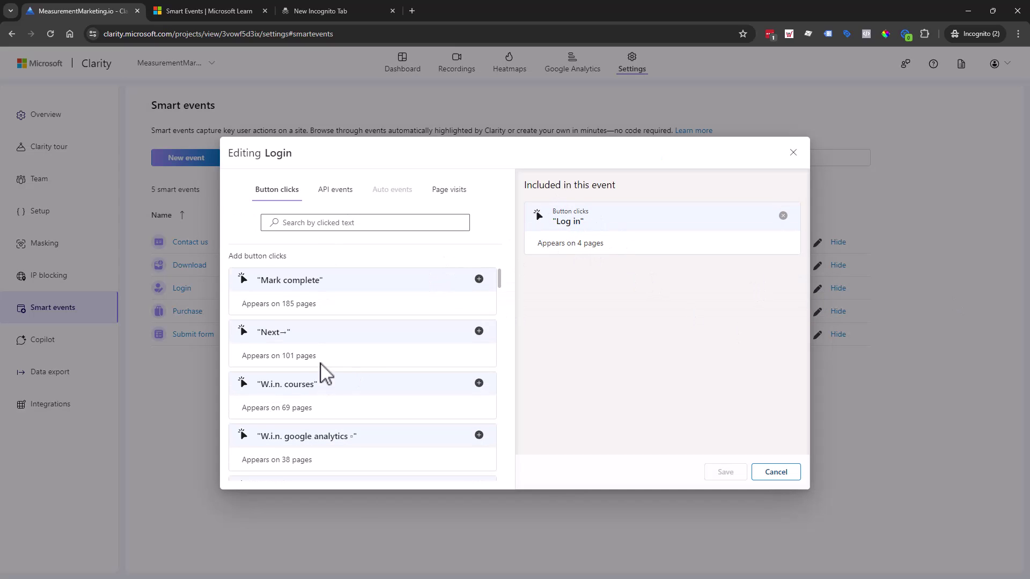
{"action": "scroll", "coordinate": [322, 363], "scroll_direction": "down", "scroll_amount": 3}
{"action": "scroll", "coordinate": [322, 363], "scroll_direction": "down", "scroll_amount": 5}
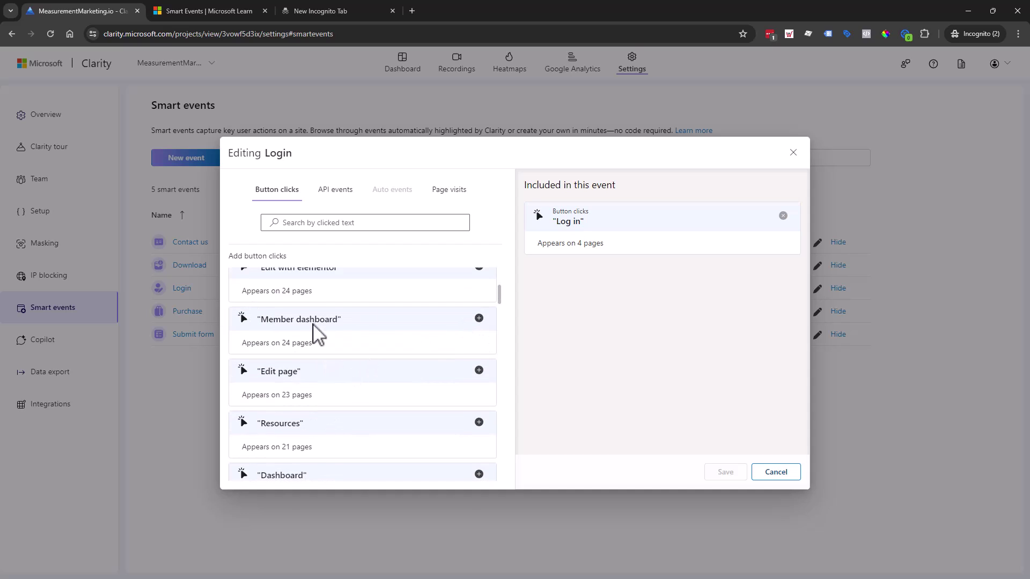
{"action": "left_click", "coordinate": [479, 318]}
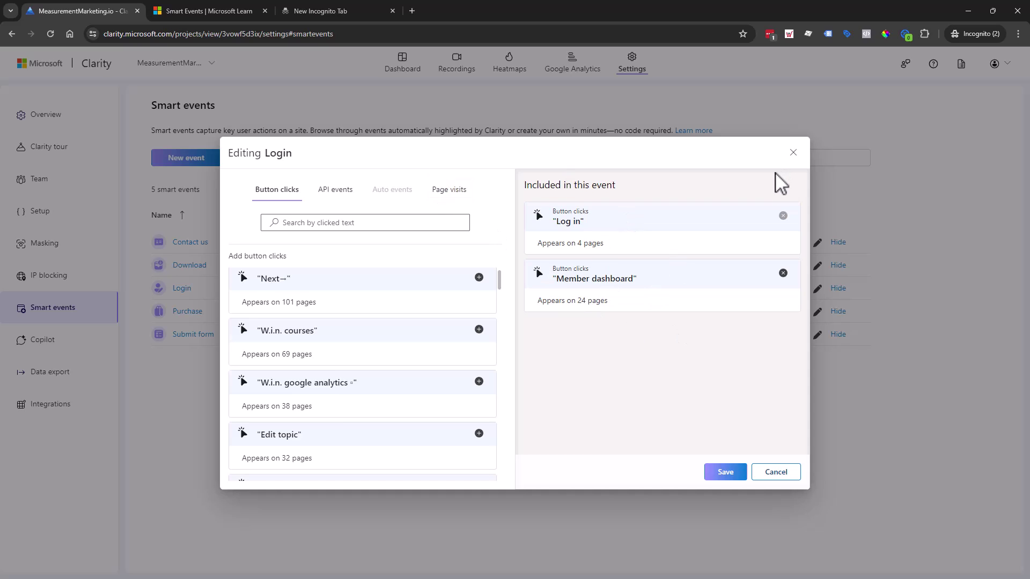
{"action": "left_click", "coordinate": [793, 153]}
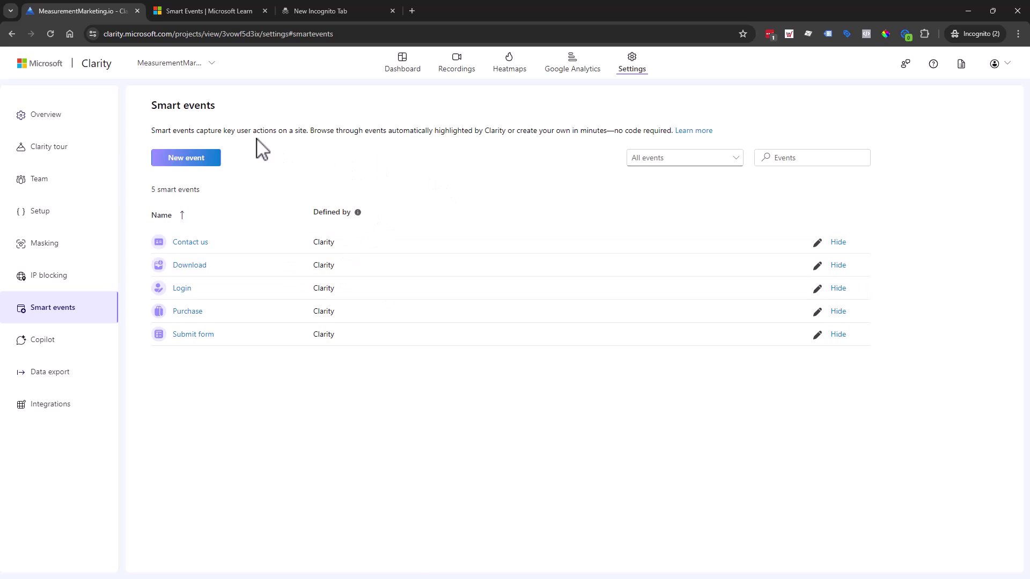
Duplicate the Clarity browser tab showing the Smart events page.
{"action": "left_click_drag", "start_coordinate": [232, 133], "coordinate": [374, 127]}
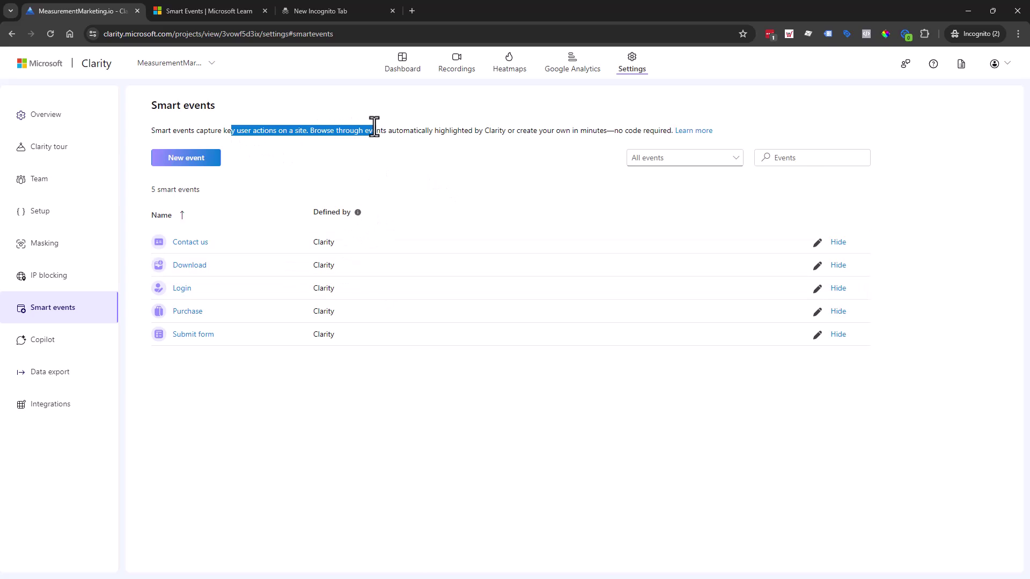
{"action": "right_click", "coordinate": [398, 58]}
{"action": "left_click", "coordinate": [341, 80]}
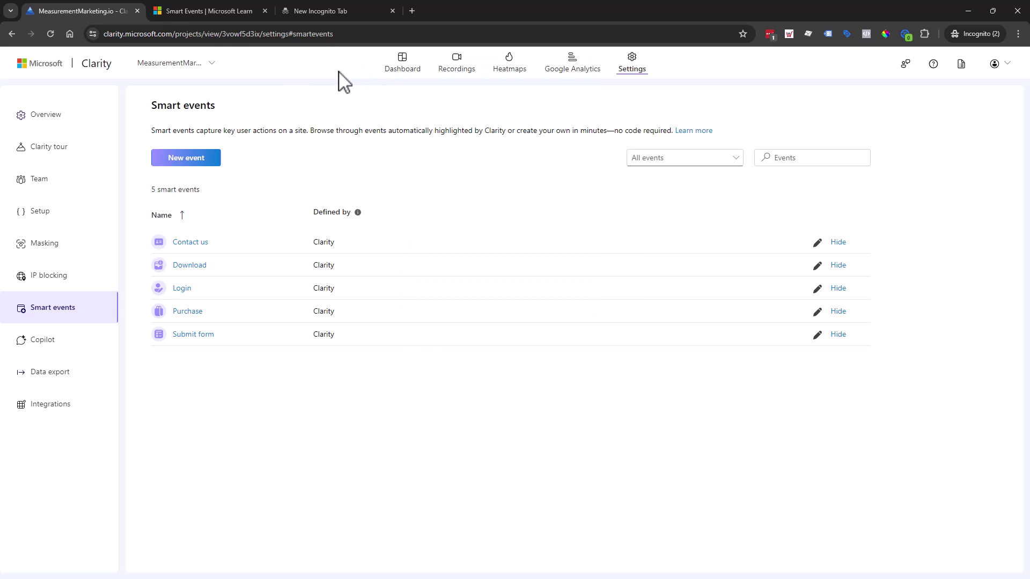
{"action": "right_click", "coordinate": [92, 12]}
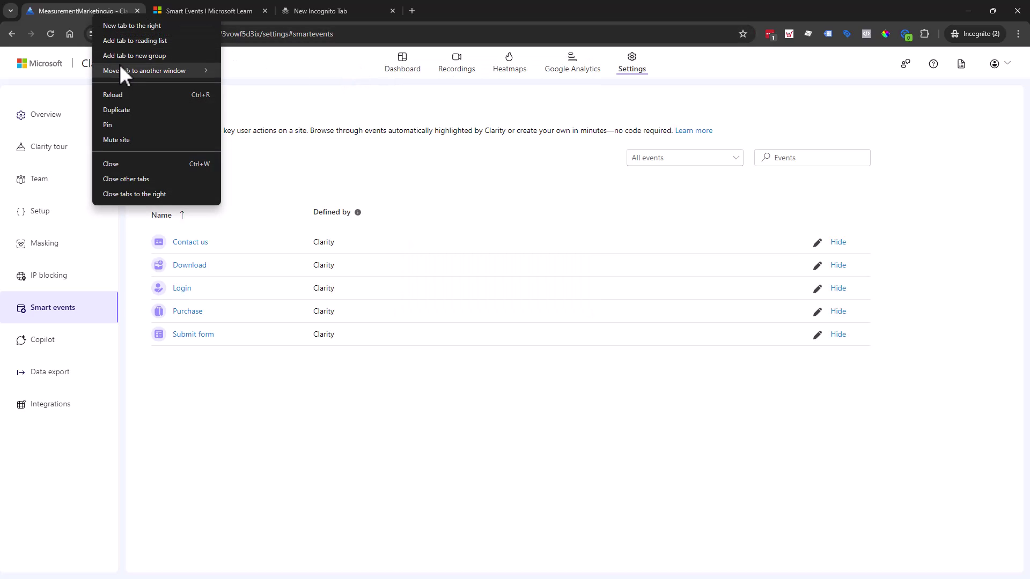
{"action": "left_click", "coordinate": [129, 109]}
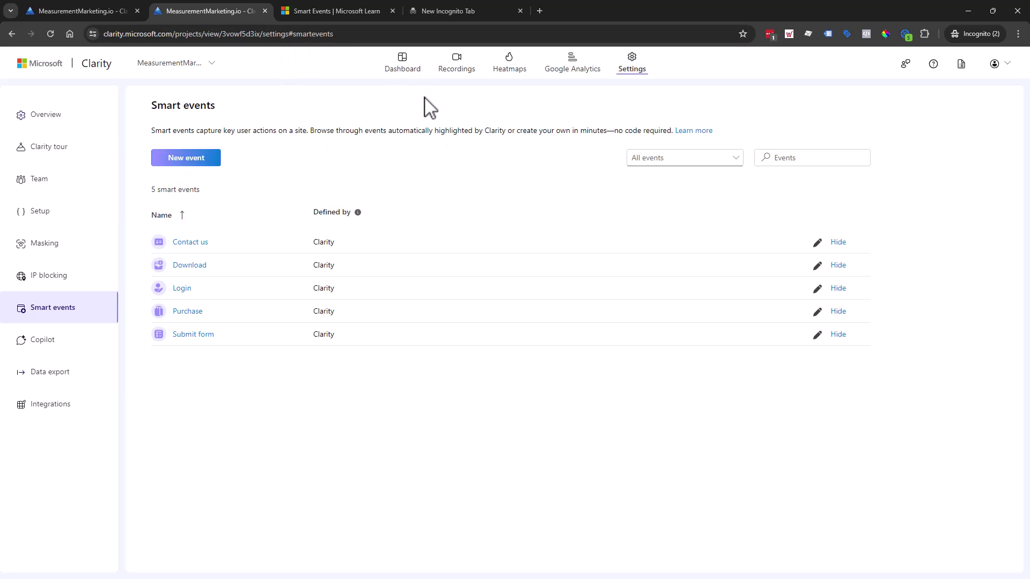
Go to the dashboard, open Filters, and browse the Smart events list under User actions.
{"action": "left_click", "coordinate": [414, 80]}
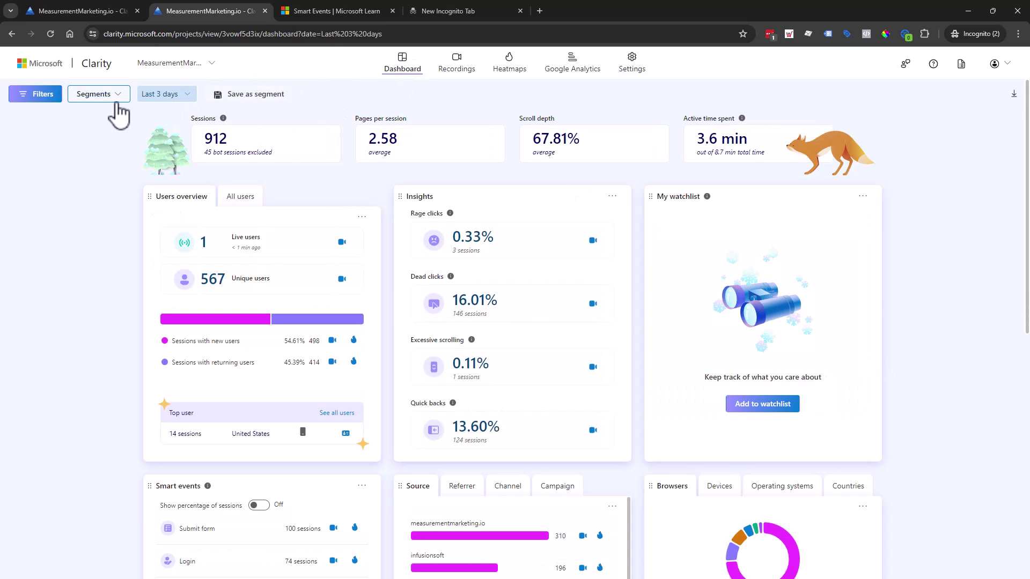
{"action": "left_click", "coordinate": [36, 95]}
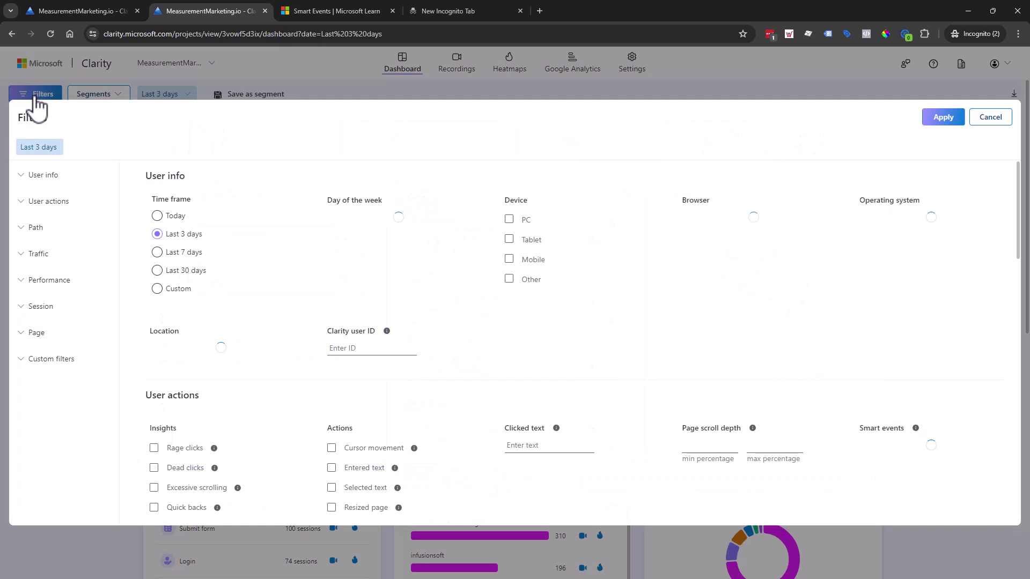
{"action": "scroll", "coordinate": [333, 314], "scroll_direction": "down", "scroll_amount": 4}
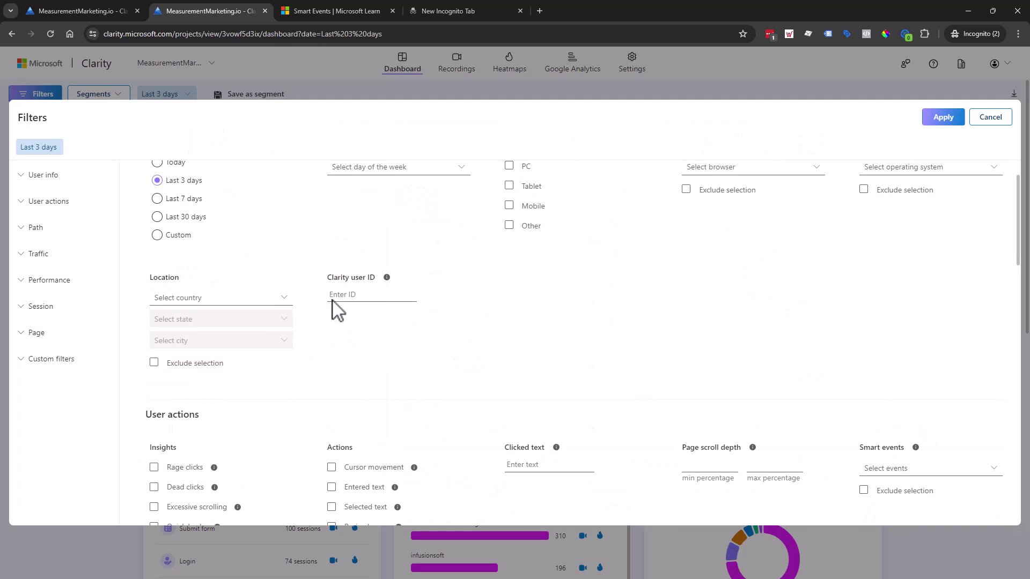
{"action": "scroll", "coordinate": [336, 308], "scroll_direction": "down", "scroll_amount": 1}
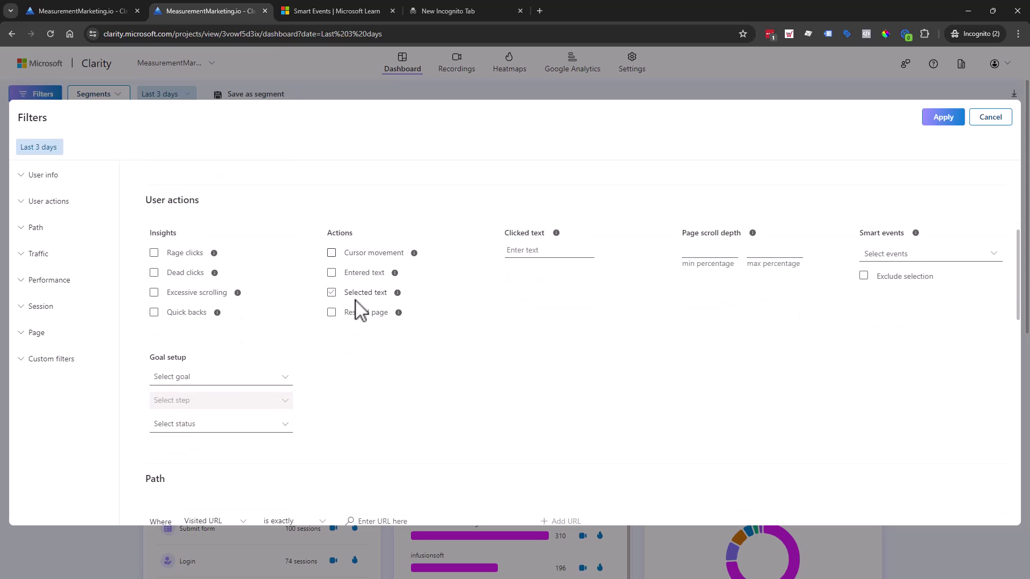
{"action": "left_click", "coordinate": [995, 255]}
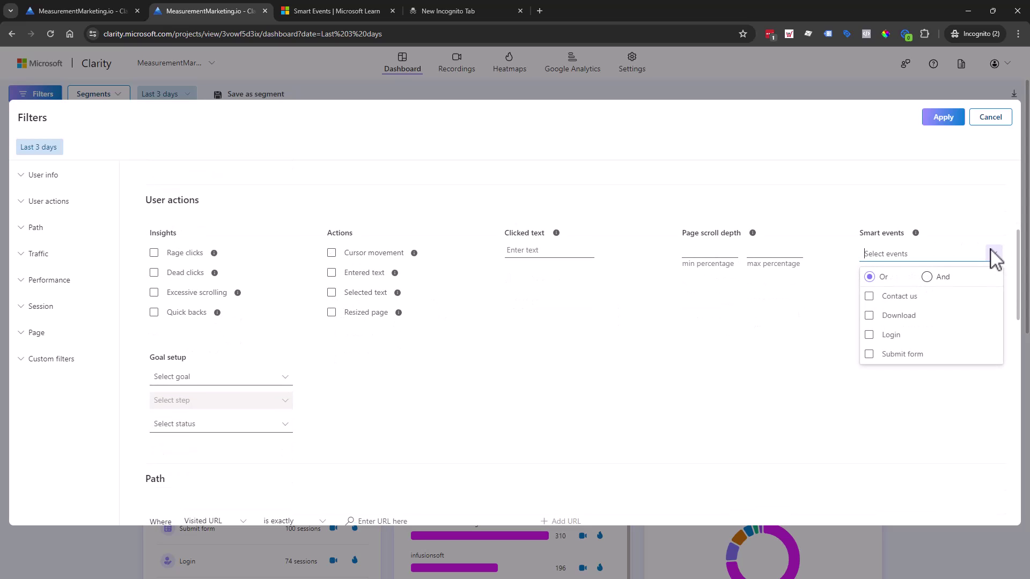
{"action": "left_click", "coordinate": [922, 409]}
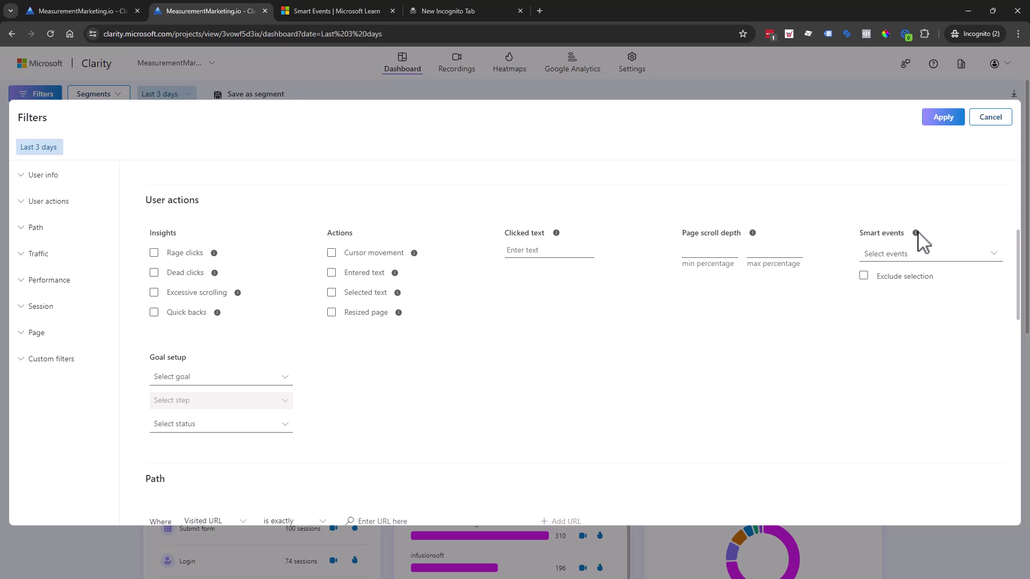
Filter sessions excluding the Login event, then remove the Login filter again.
{"action": "left_click", "coordinate": [958, 253]}
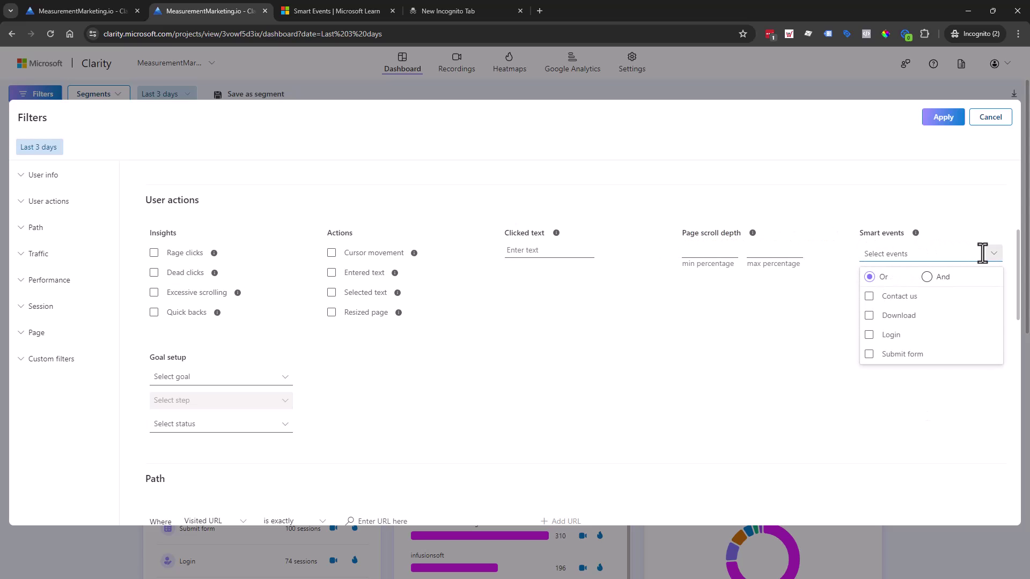
{"action": "left_click", "coordinate": [869, 335]}
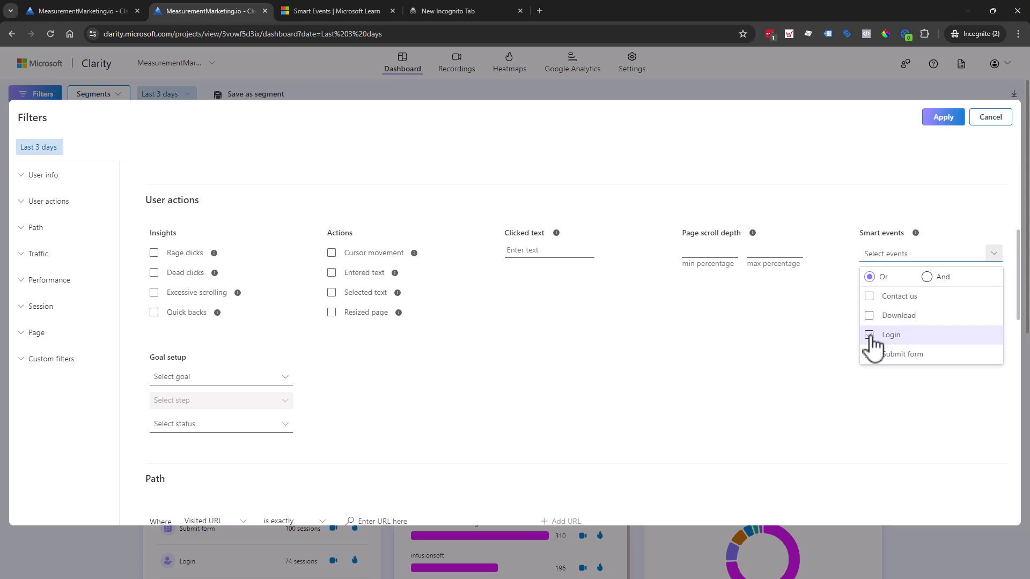
{"action": "left_click", "coordinate": [824, 427]}
{"action": "left_click", "coordinate": [906, 285]}
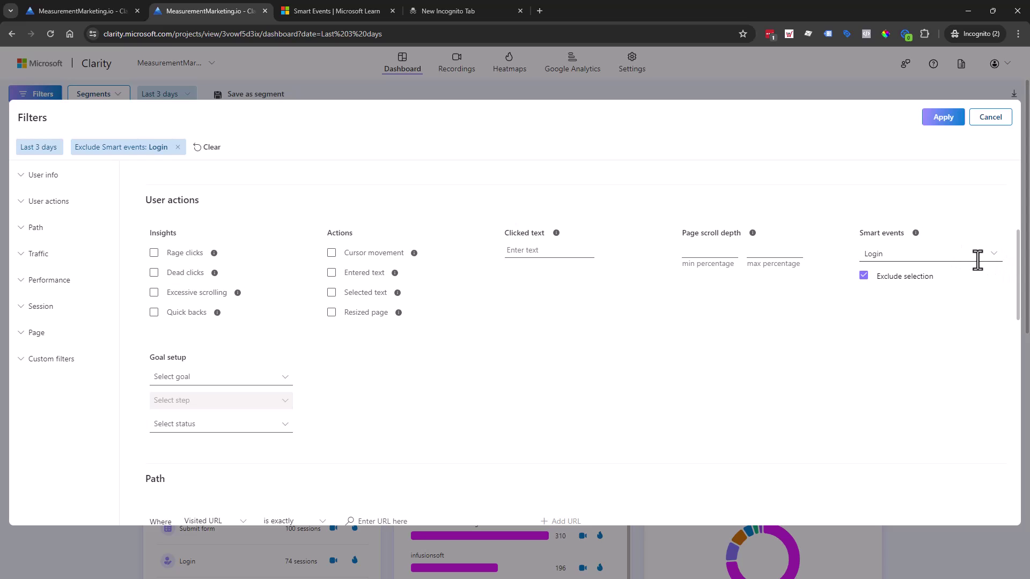
{"action": "left_click", "coordinate": [993, 254]}
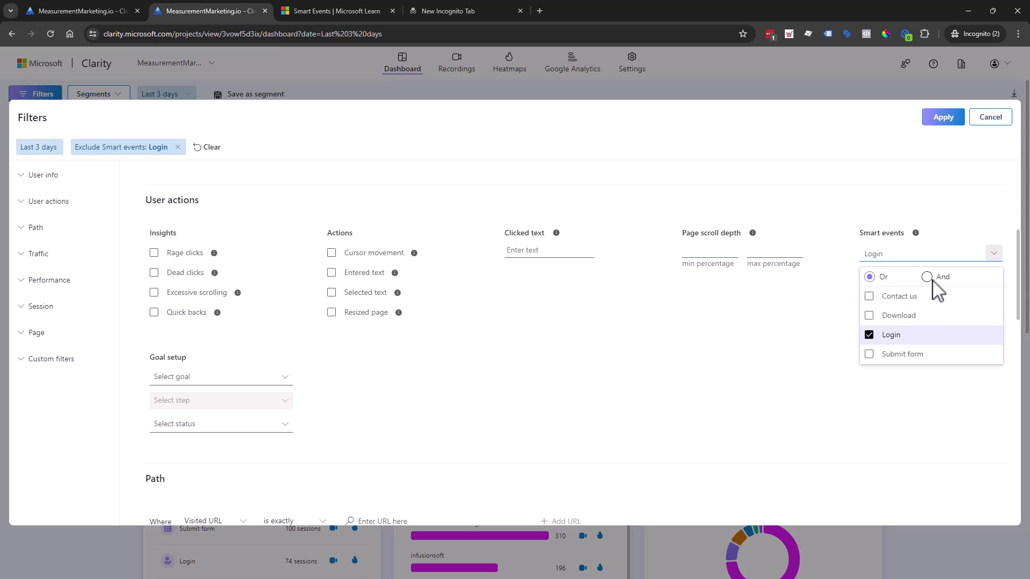
{"action": "left_click", "coordinate": [868, 336]}
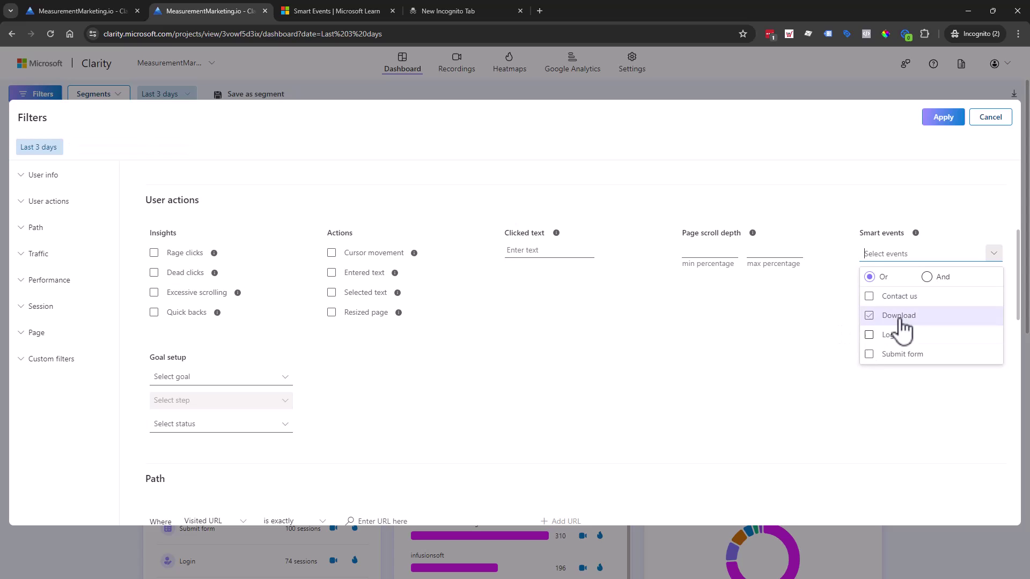
{"action": "left_click", "coordinate": [821, 357]}
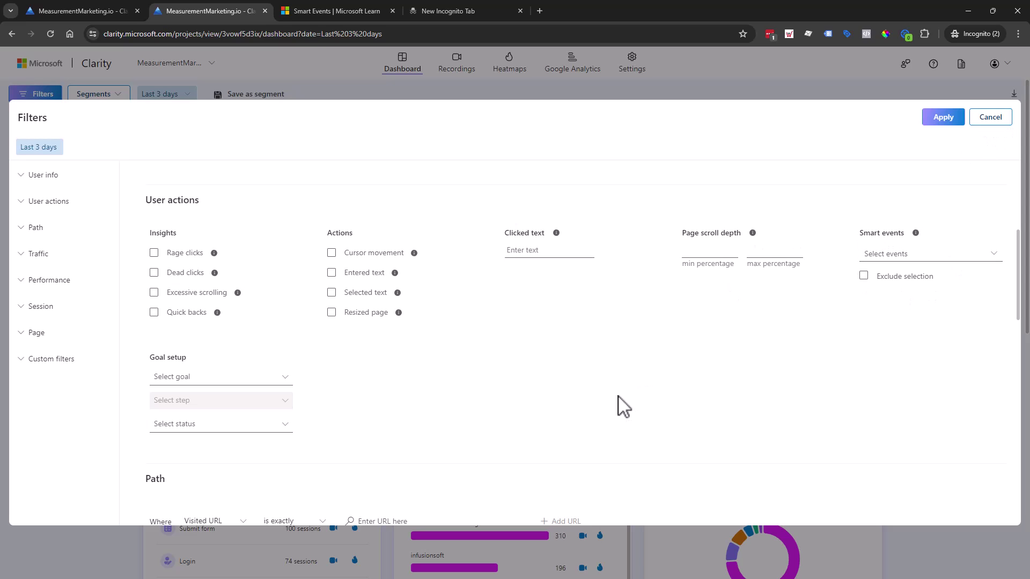
Check the Custom filters tag list, uncheck Exclude selection, and cancel the filters.
{"action": "scroll", "coordinate": [554, 384], "scroll_direction": "down", "scroll_amount": 12}
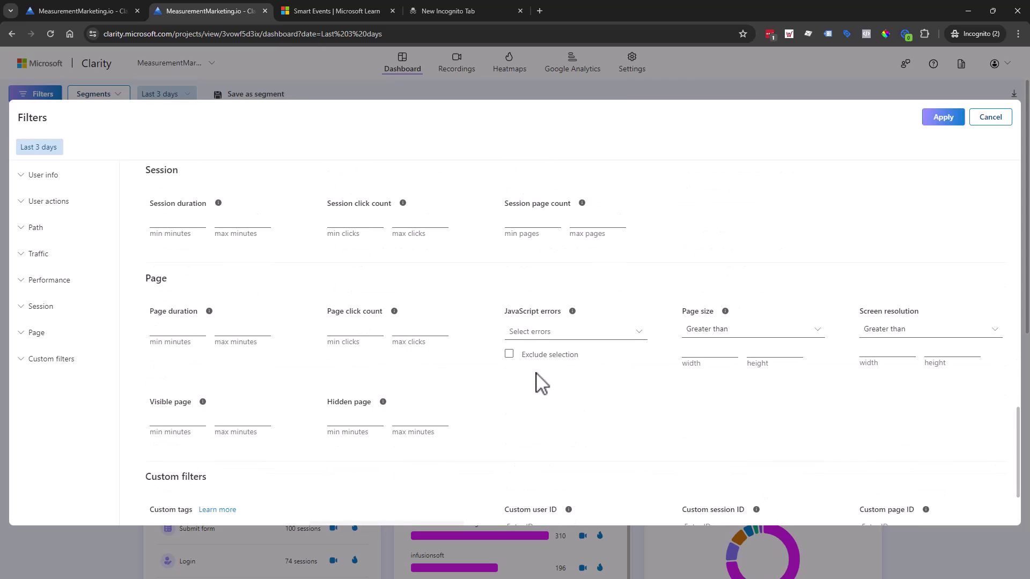
{"action": "scroll", "coordinate": [541, 385], "scroll_direction": "down", "scroll_amount": 2}
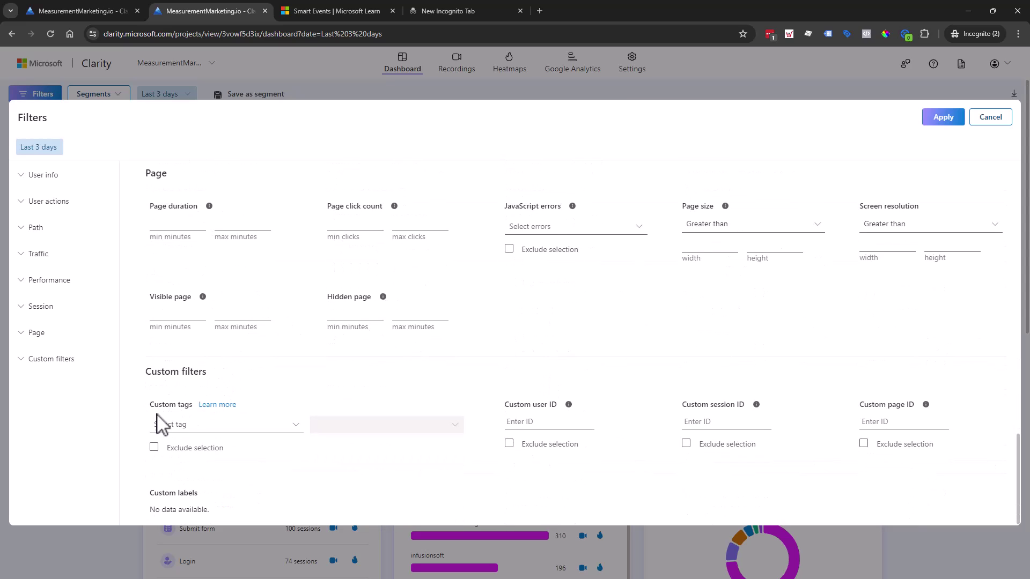
{"action": "left_click", "coordinate": [251, 429]}
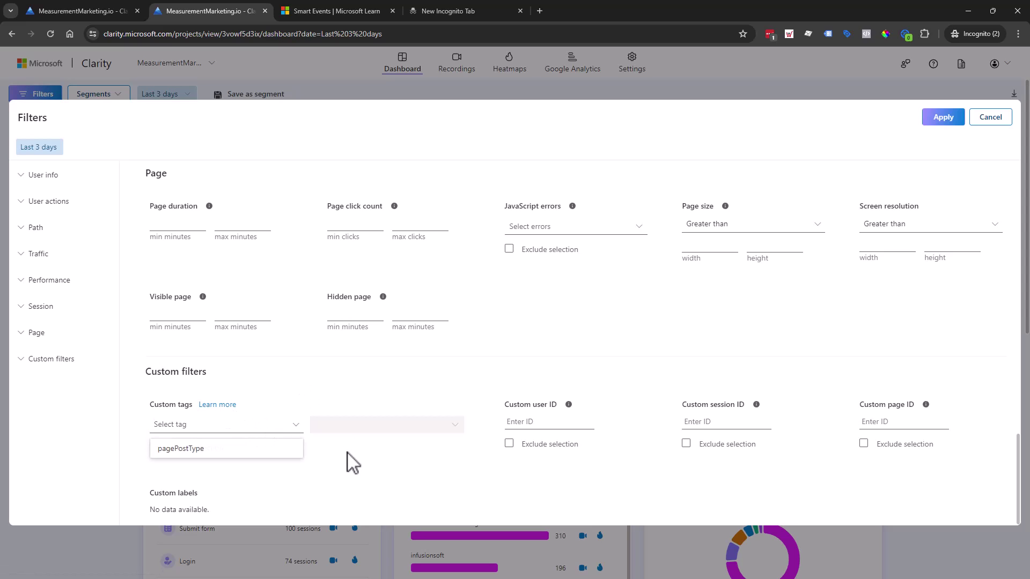
{"action": "key", "text": "Escape"}
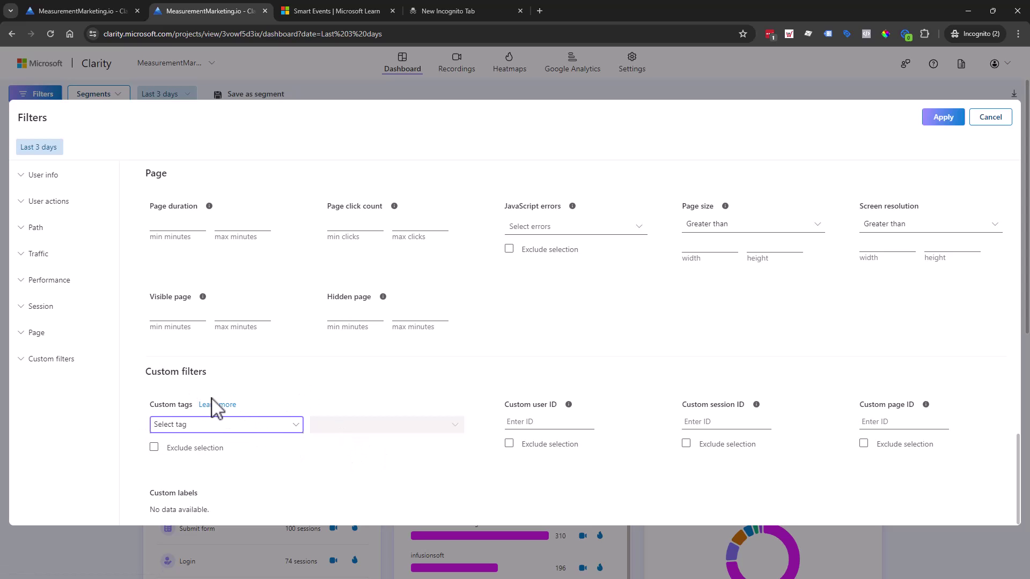
{"action": "left_click", "coordinate": [151, 447]}
{"action": "left_click", "coordinate": [990, 118]}
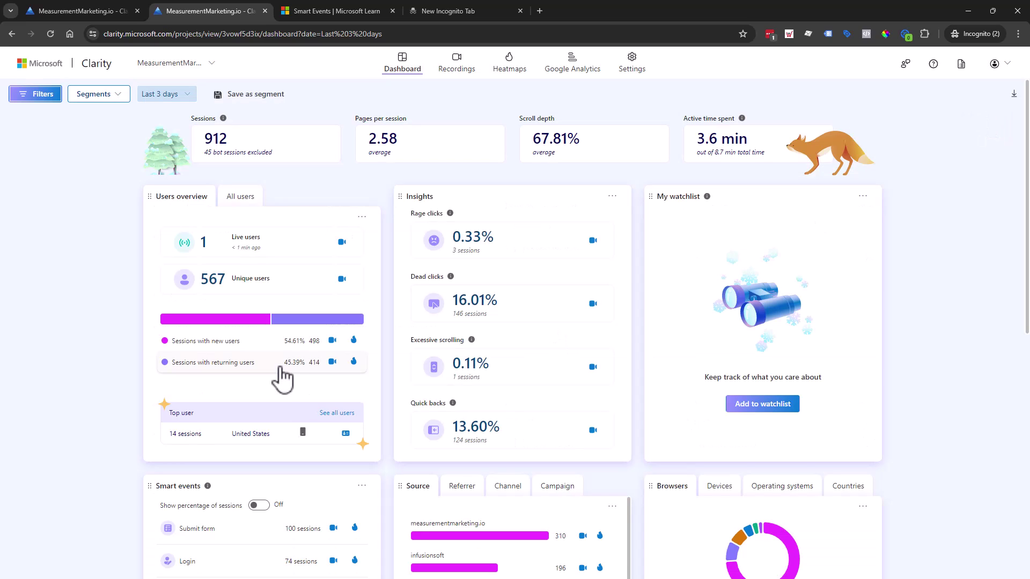
Return to the smart events settings tab and start a new smart event.
{"action": "left_click", "coordinate": [62, 15]}
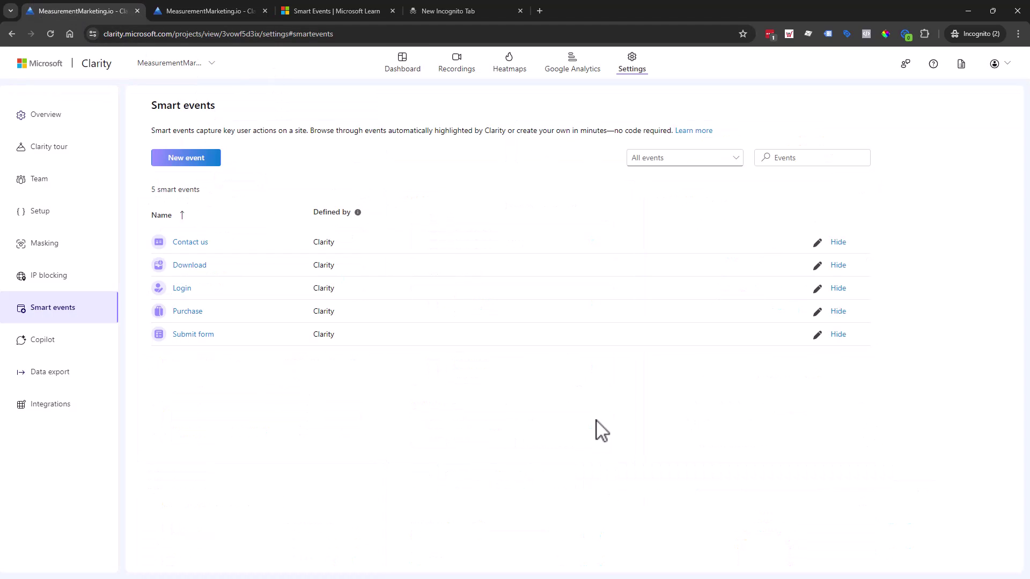
{"action": "left_click", "coordinate": [200, 161]}
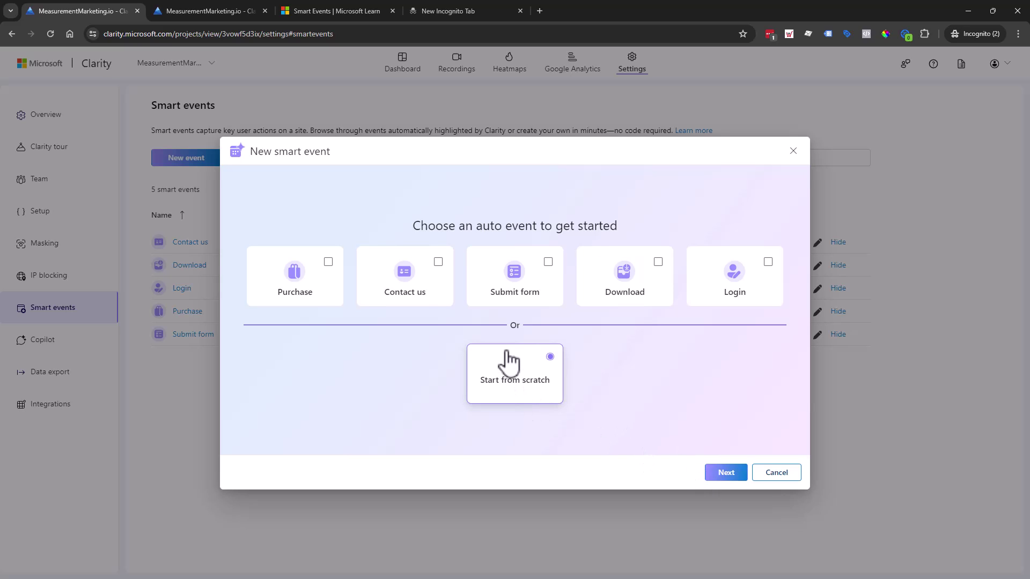
Continue from scratch and browse the API, auto, page visit and button click categories.
{"action": "left_click", "coordinate": [725, 482]}
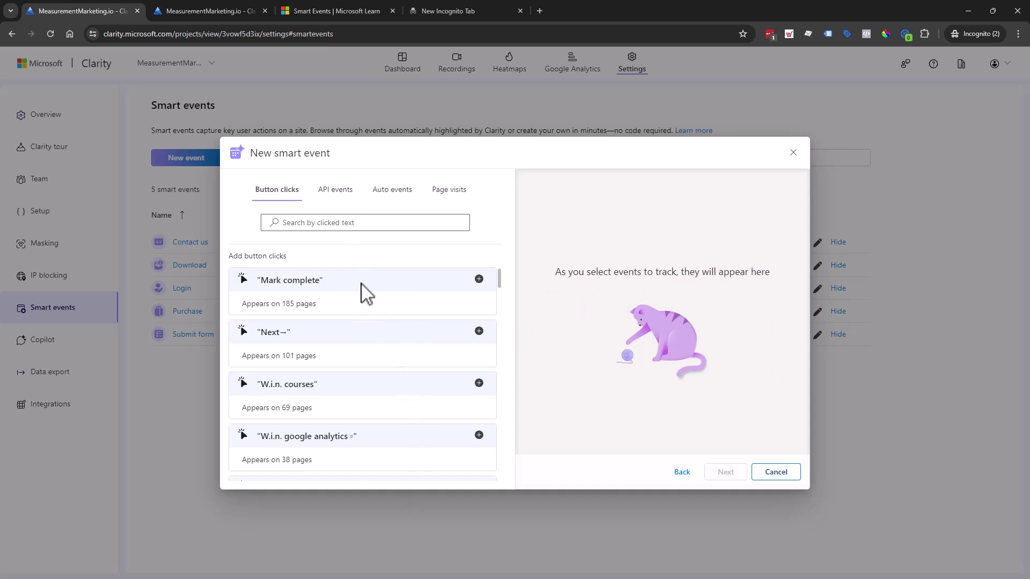
{"action": "left_click", "coordinate": [338, 194]}
{"action": "left_click", "coordinate": [396, 195]}
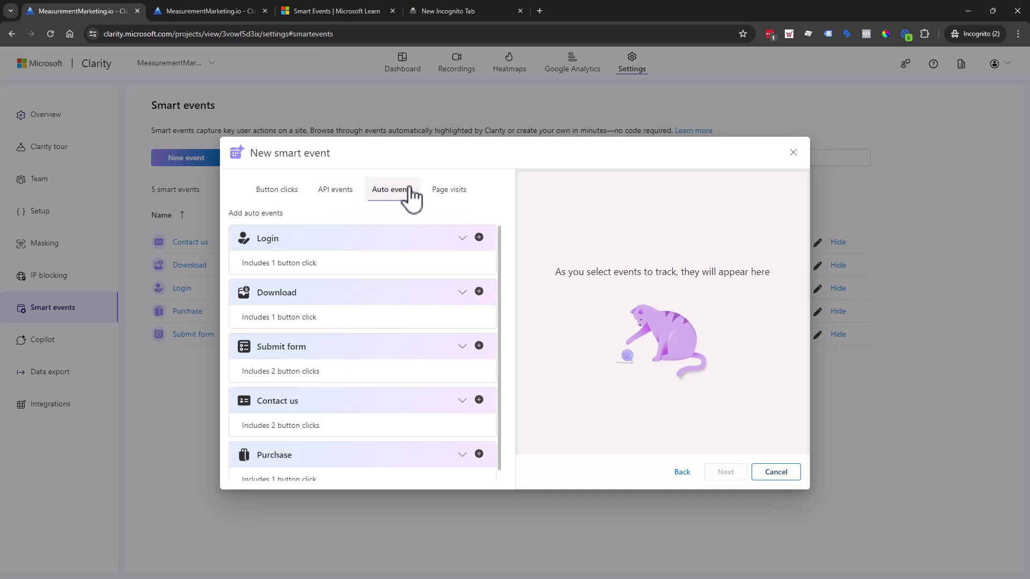
{"action": "left_click", "coordinate": [467, 198]}
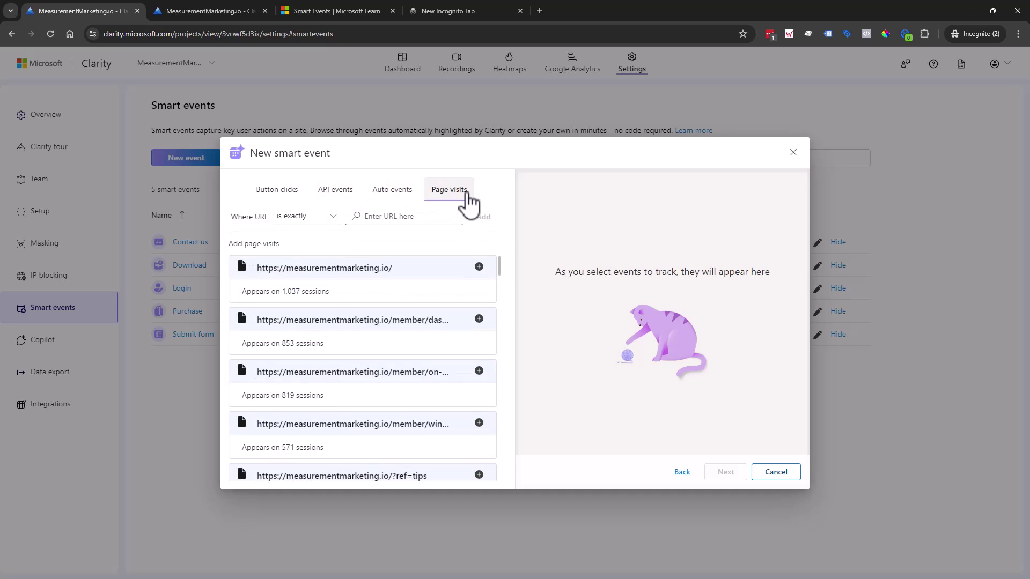
{"action": "left_click", "coordinate": [277, 194]}
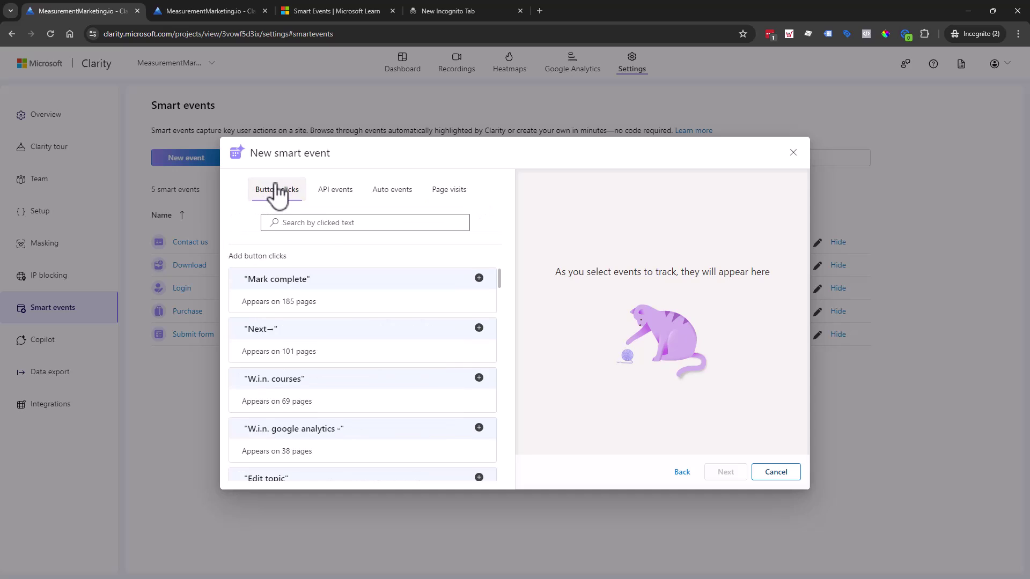
Scroll the Button clicks list, then view the API events category showing none detected.
{"action": "scroll", "coordinate": [376, 338], "scroll_direction": "down", "scroll_amount": 1}
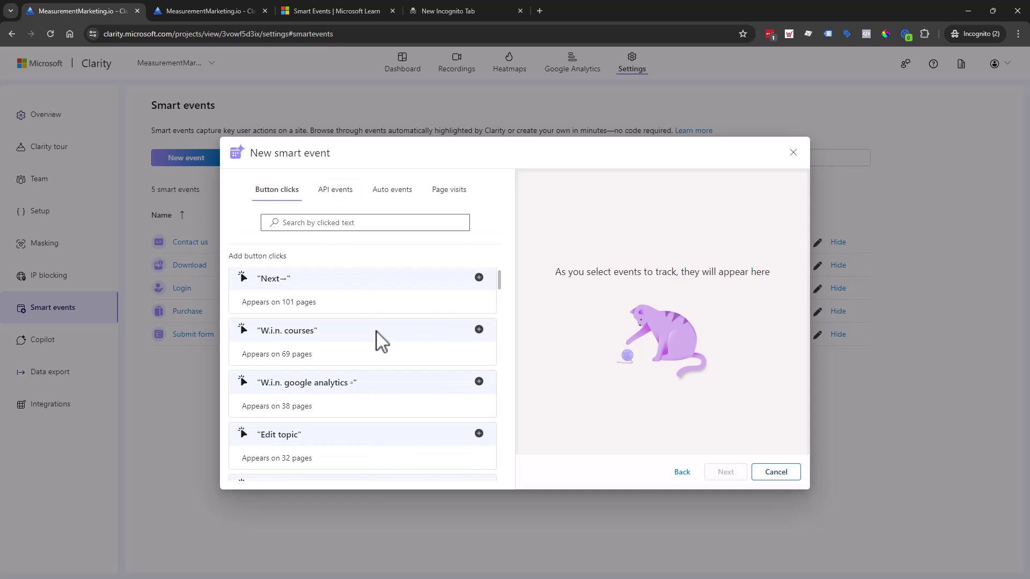
{"action": "scroll", "coordinate": [382, 341], "scroll_direction": "down", "scroll_amount": 7}
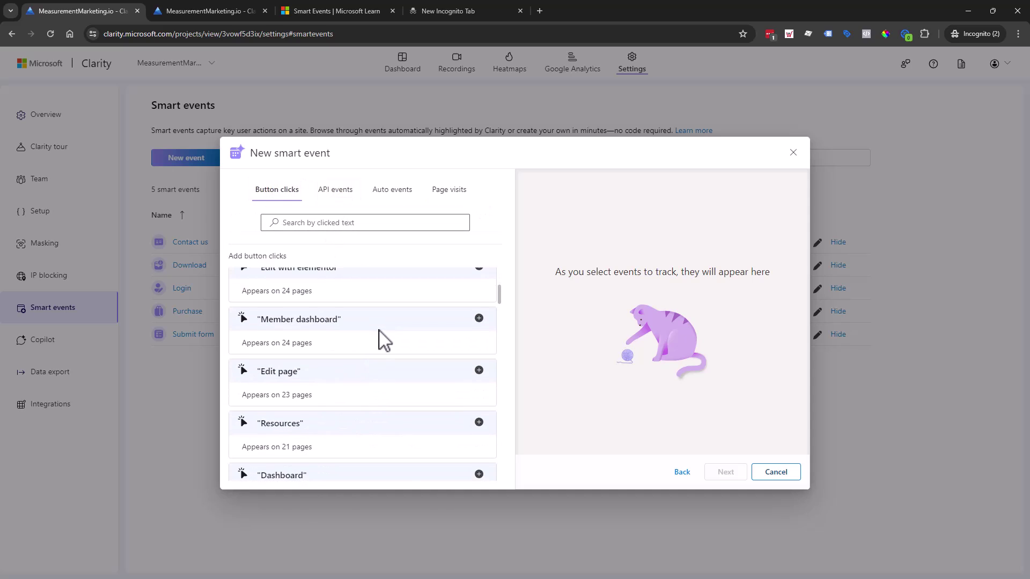
{"action": "scroll", "coordinate": [379, 340], "scroll_direction": "down", "scroll_amount": 2}
{"action": "left_click", "coordinate": [344, 194]}
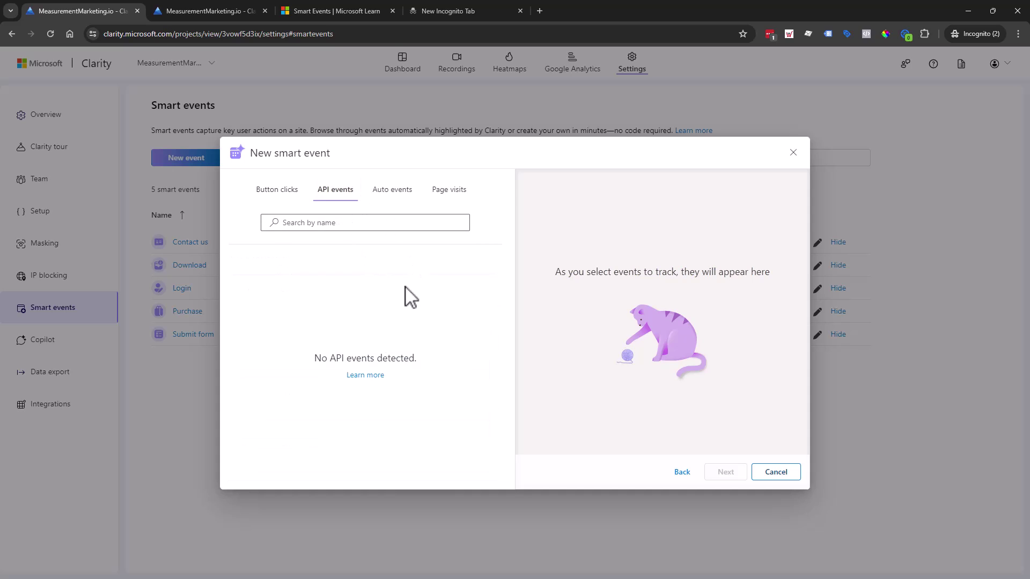
Read the Add custom events section of the Clarity client API guide, then return to Clarity.
{"action": "left_click", "coordinate": [362, 377]}
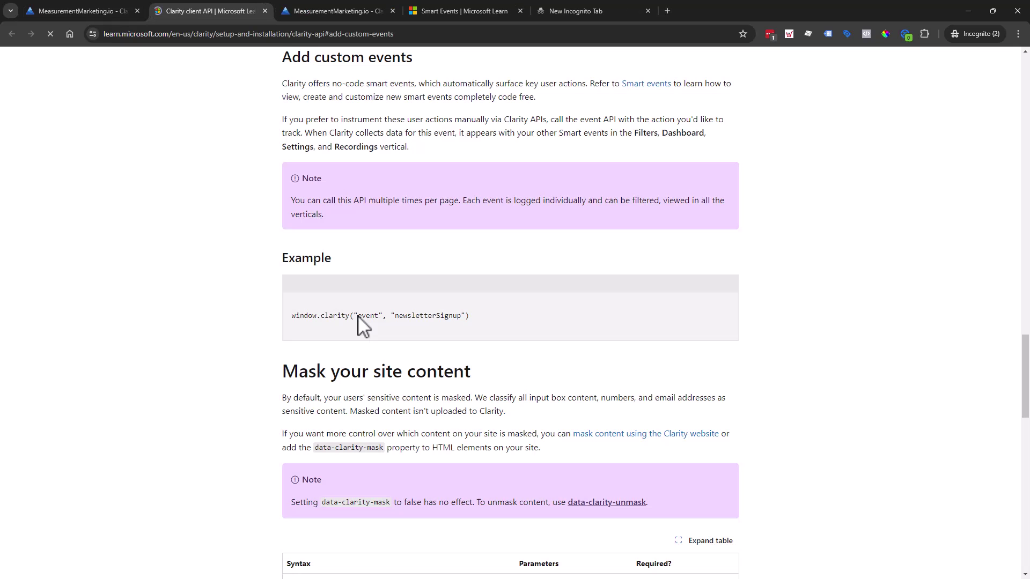
{"action": "scroll", "coordinate": [486, 382], "scroll_direction": "up", "scroll_amount": 2}
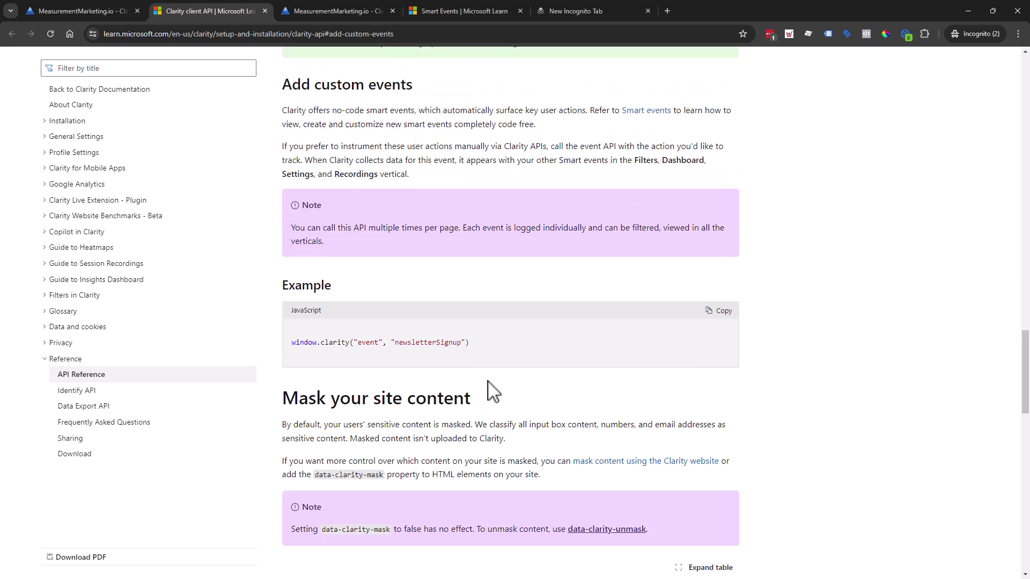
{"action": "scroll", "coordinate": [487, 375], "scroll_direction": "down", "scroll_amount": 1}
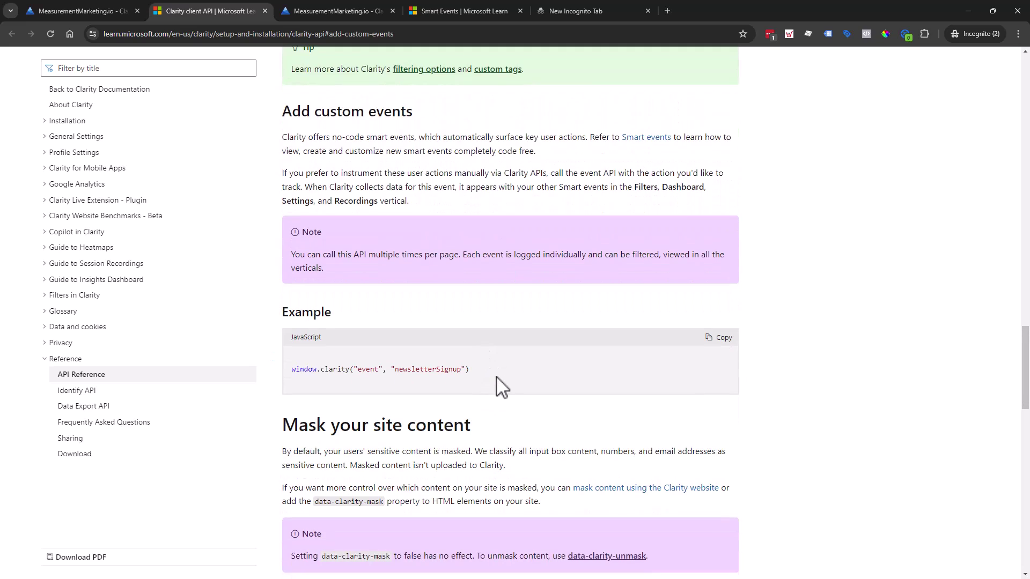
{"action": "scroll", "coordinate": [354, 314], "scroll_direction": "down", "scroll_amount": 1}
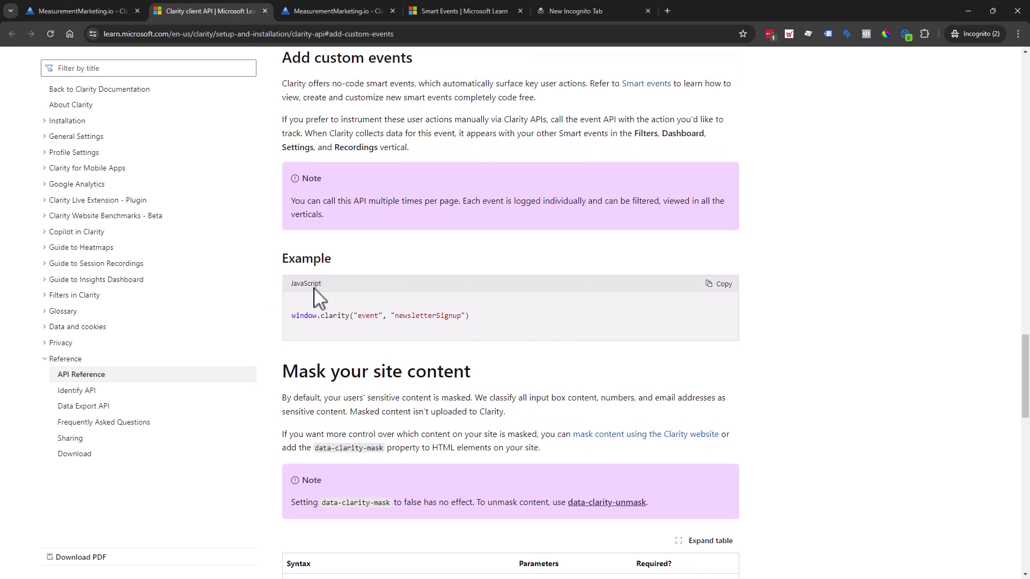
{"action": "scroll", "coordinate": [584, 338], "scroll_direction": "down", "scroll_amount": 1}
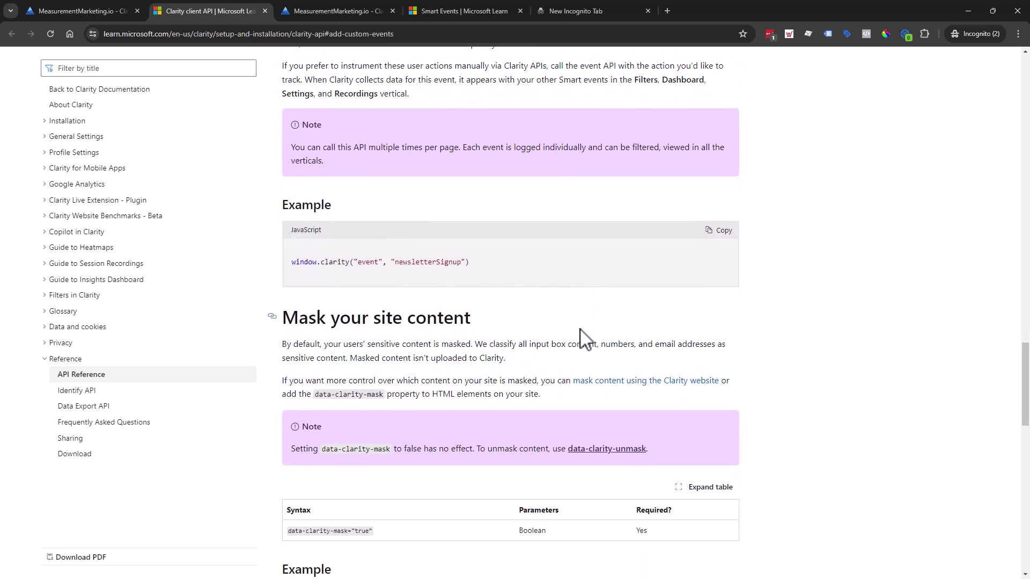
{"action": "scroll", "coordinate": [579, 343], "scroll_direction": "up", "scroll_amount": 1}
{"action": "scroll", "coordinate": [563, 349], "scroll_direction": "up", "scroll_amount": 1}
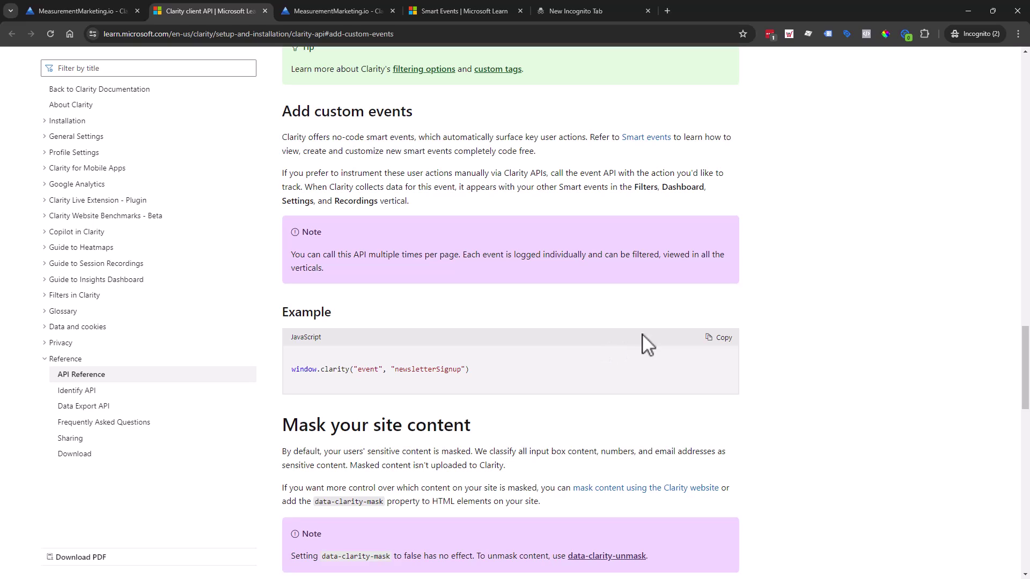
{"action": "left_click", "coordinate": [94, 13]}
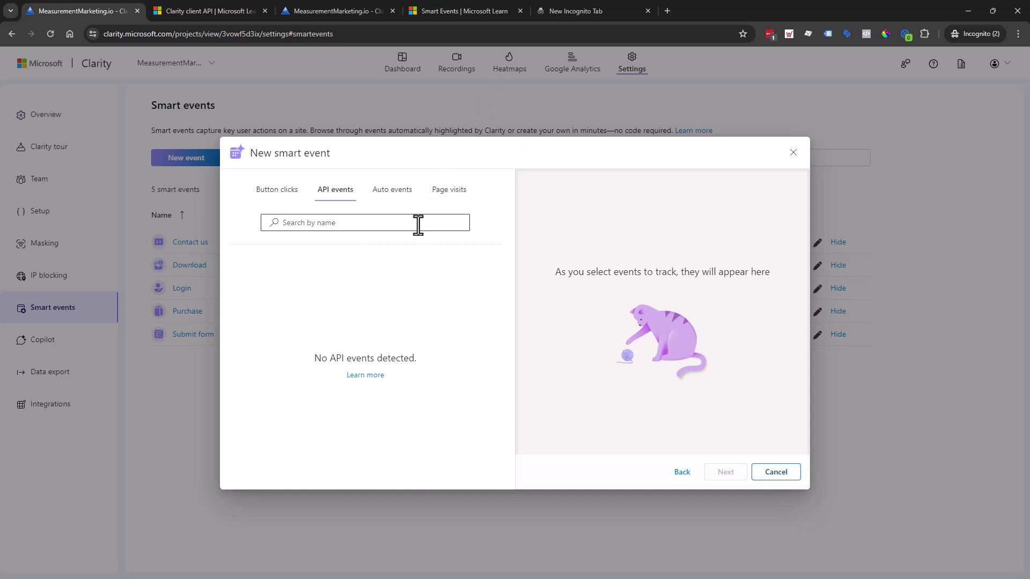
Revisit the client API documentation, then switch back to the new smart event dialog.
{"action": "left_click", "coordinate": [214, 18]}
{"action": "scroll", "coordinate": [467, 285], "scroll_direction": "down", "scroll_amount": 5}
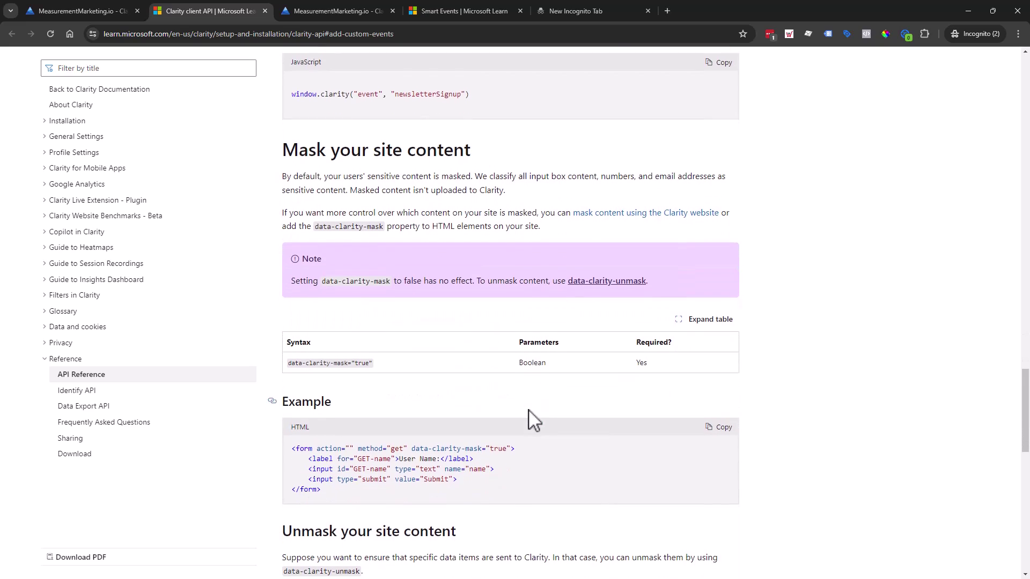
{"action": "scroll", "coordinate": [678, 530], "scroll_direction": "down", "scroll_amount": 1}
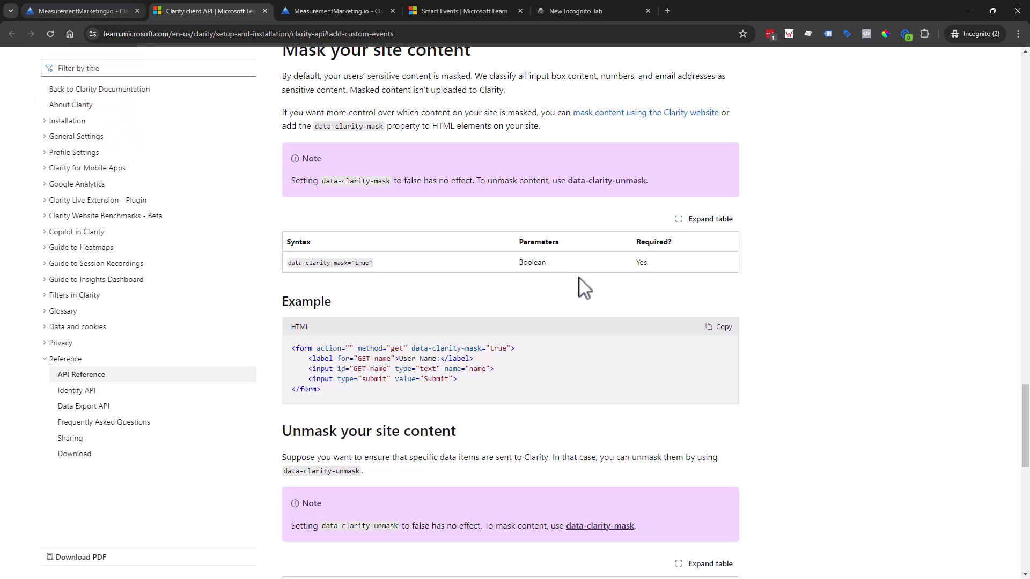
{"action": "scroll", "coordinate": [576, 283], "scroll_direction": "up", "scroll_amount": 7}
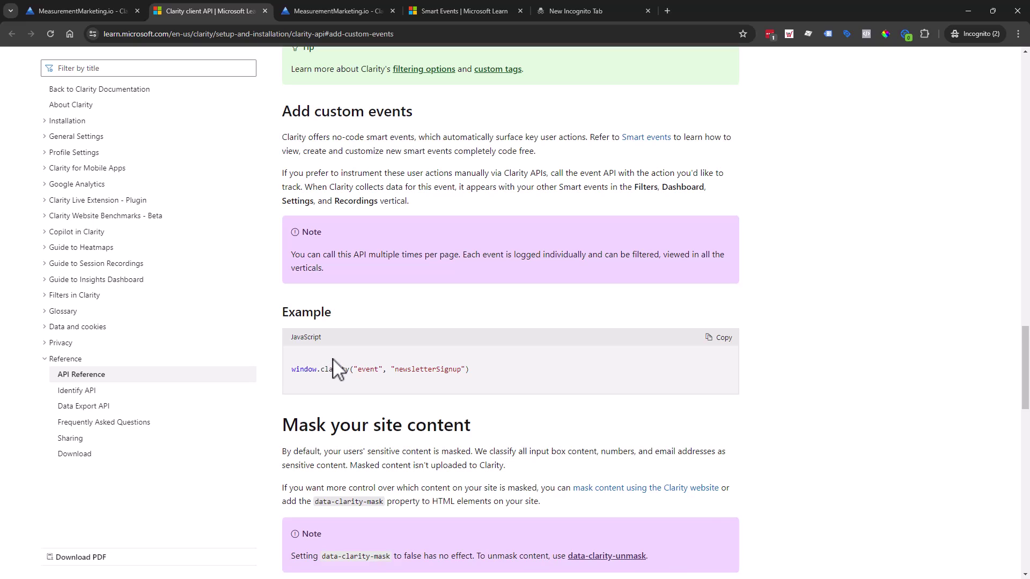
{"action": "left_click", "coordinate": [118, 2]}
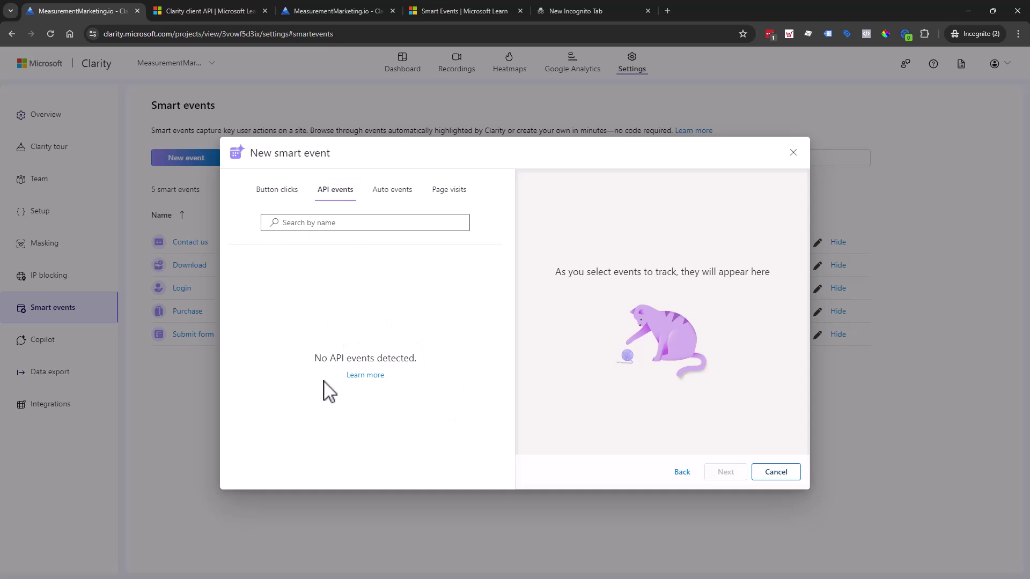
Open Auto events and list the page visits available for building the smart event.
{"action": "left_click", "coordinate": [400, 198]}
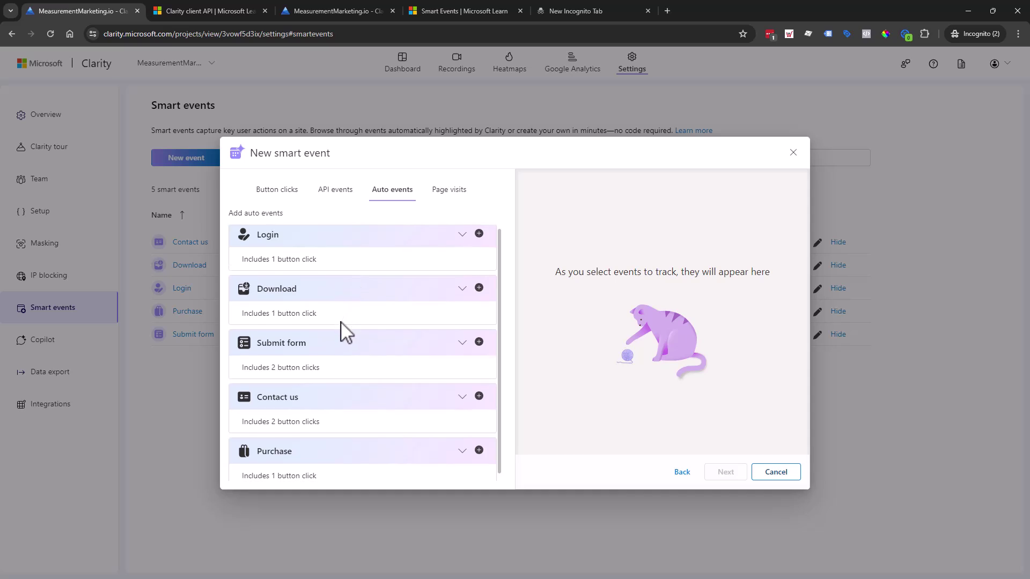
{"action": "scroll", "coordinate": [343, 376], "scroll_direction": "down", "scroll_amount": 1}
{"action": "scroll", "coordinate": [370, 279], "scroll_direction": "up", "scroll_amount": 1}
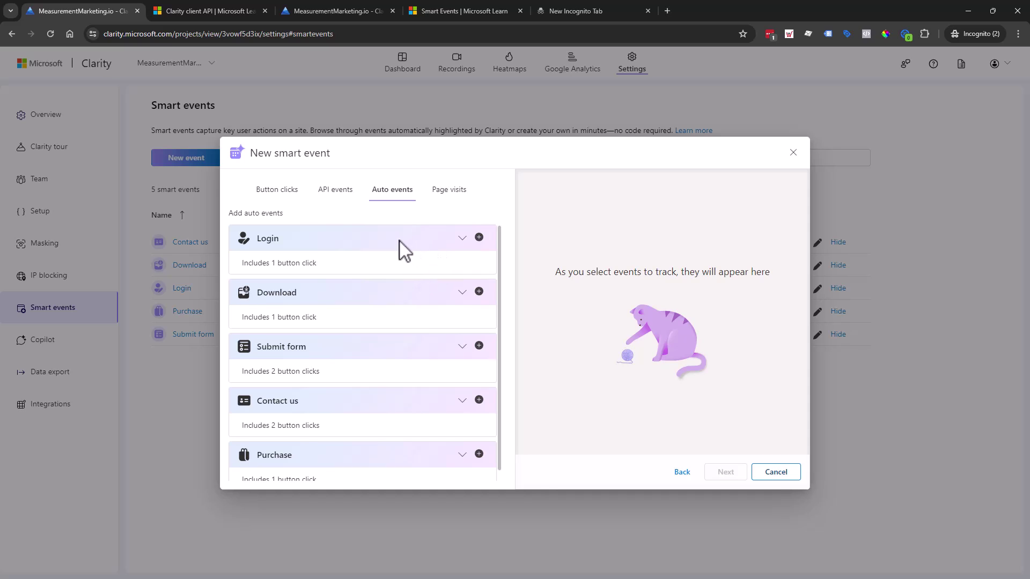
{"action": "scroll", "coordinate": [414, 418], "scroll_direction": "down", "scroll_amount": 1}
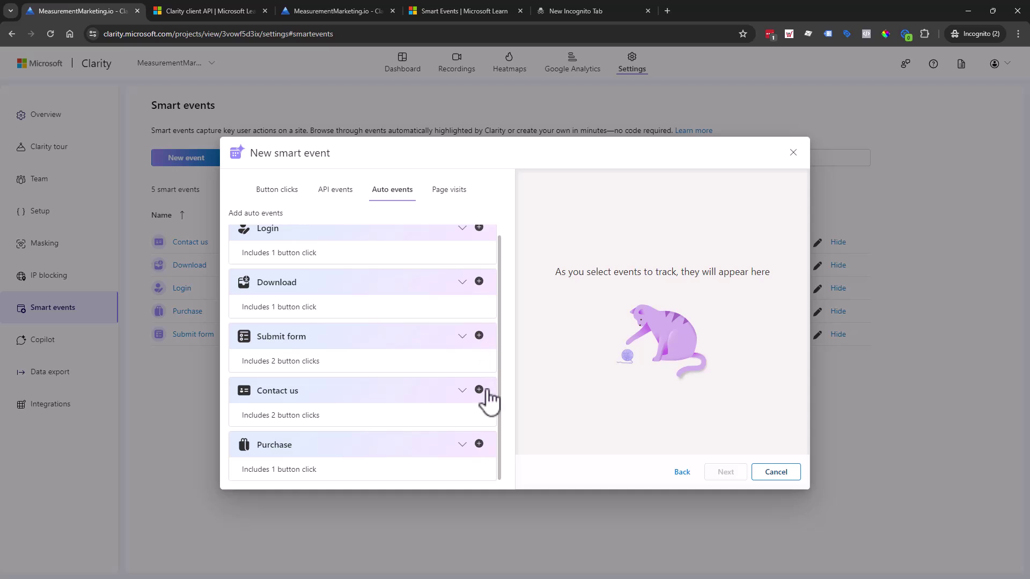
{"action": "left_click", "coordinate": [455, 192]}
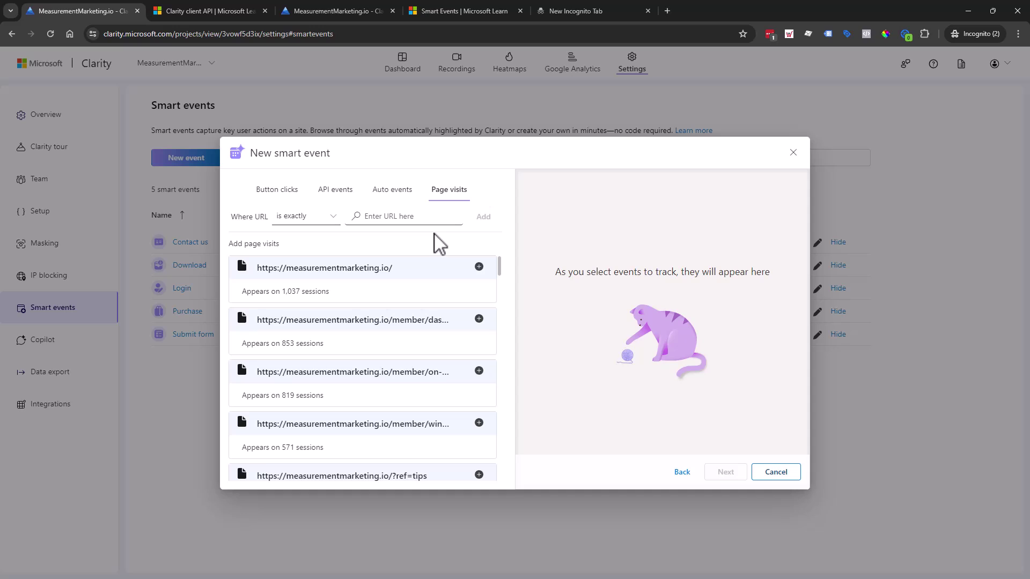
Include the lp/toolbox page visit in the new smart event.
{"action": "scroll", "coordinate": [430, 363], "scroll_direction": "down", "scroll_amount": 3}
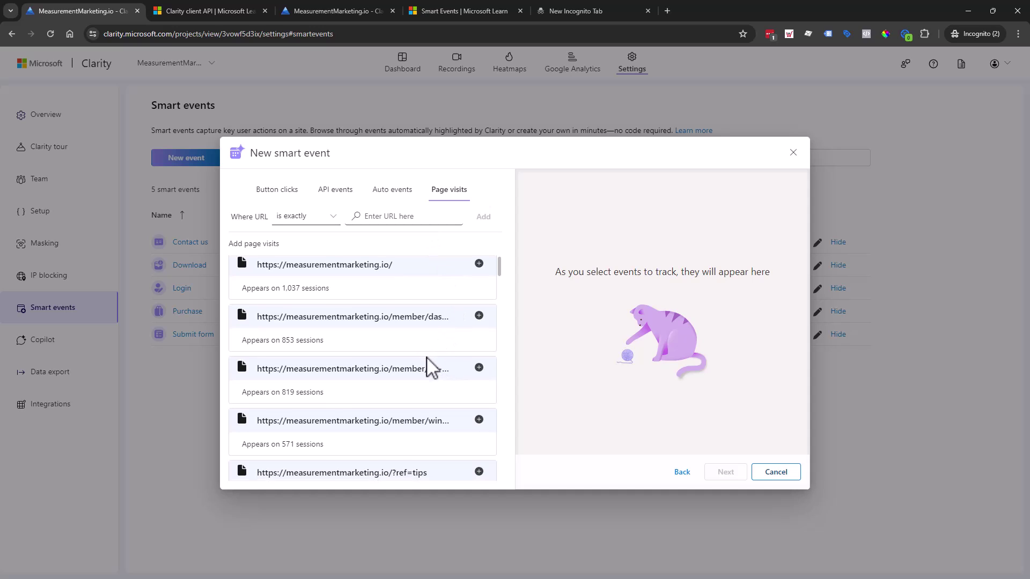
{"action": "scroll", "coordinate": [455, 397], "scroll_direction": "down", "scroll_amount": 5}
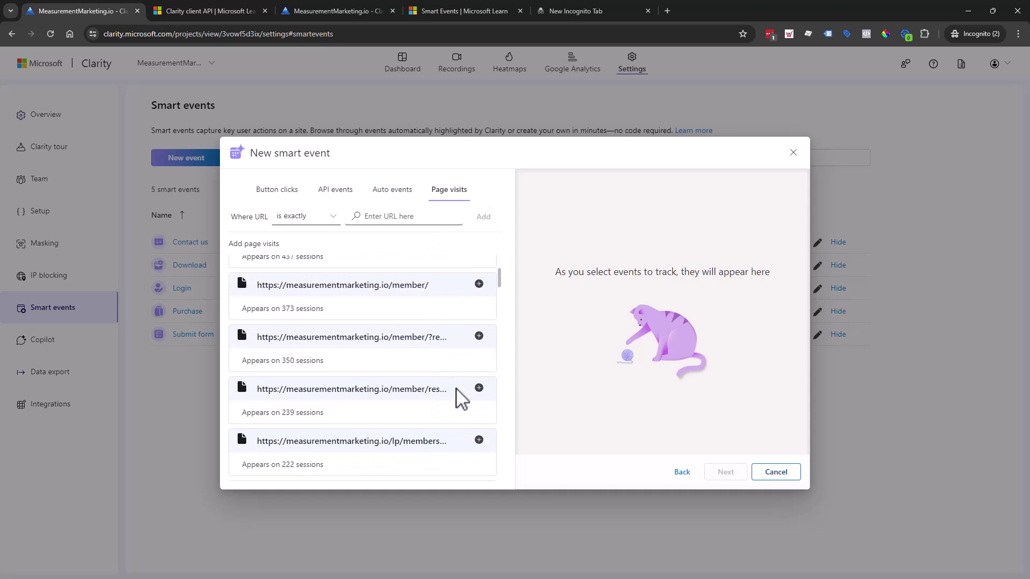
{"action": "scroll", "coordinate": [461, 400], "scroll_direction": "down", "scroll_amount": 4}
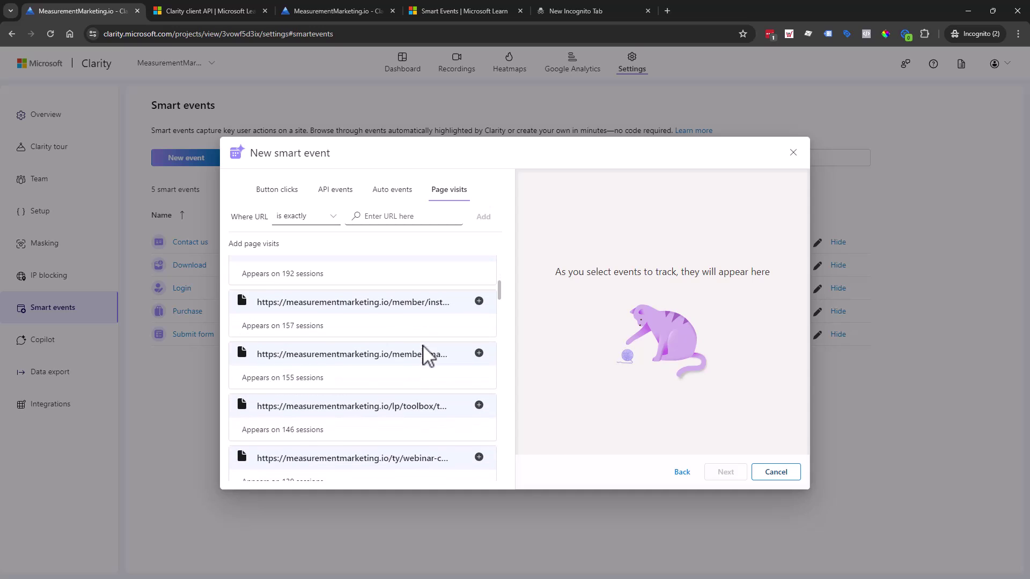
{"action": "scroll", "coordinate": [424, 394], "scroll_direction": "down", "scroll_amount": 1}
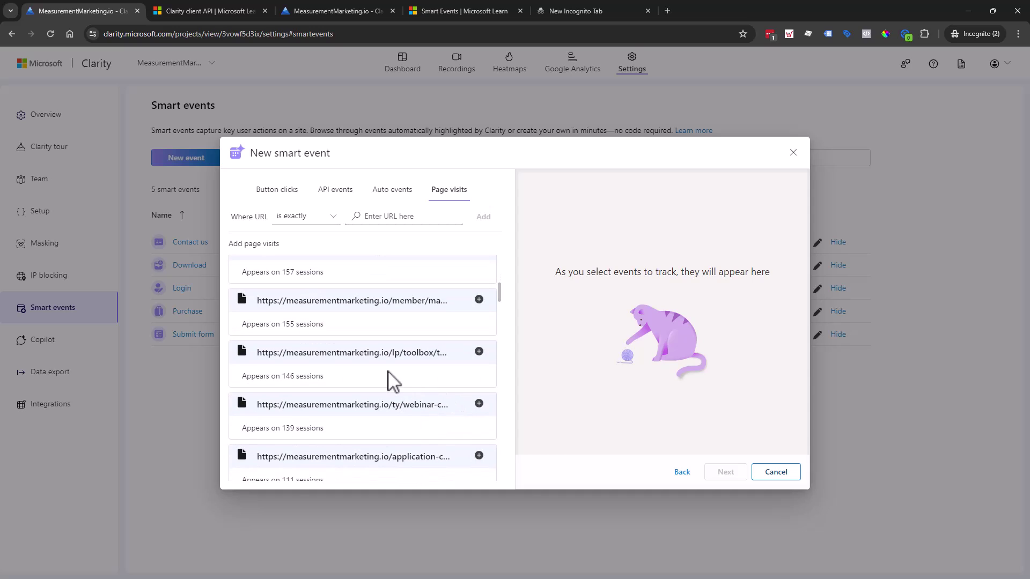
{"action": "left_click", "coordinate": [479, 351]}
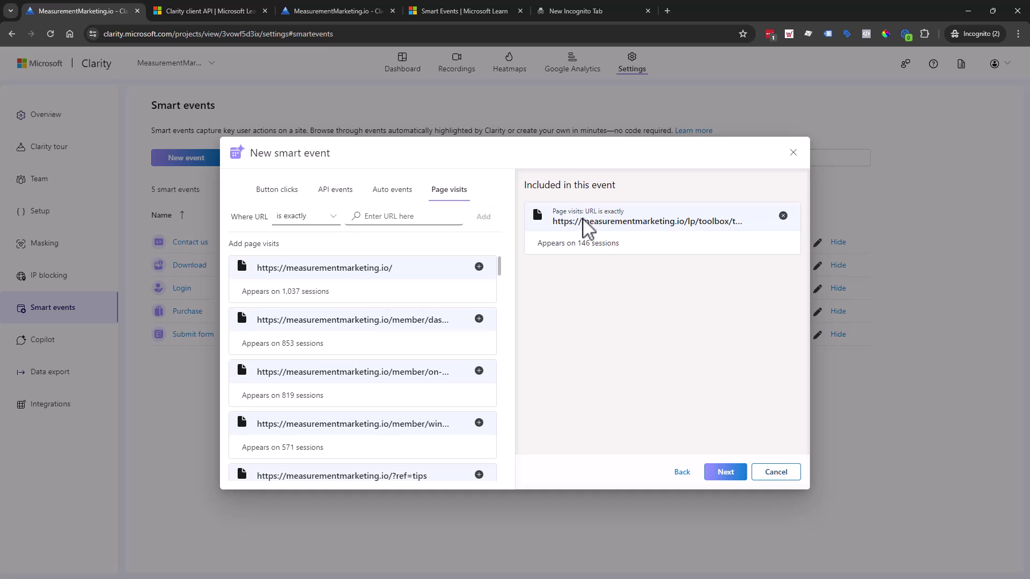
Remove the lp/toolbox page visit from the event again, leaving nothing included.
{"action": "double_click", "coordinate": [667, 222]}
{"action": "triple_click", "coordinate": [667, 222]}
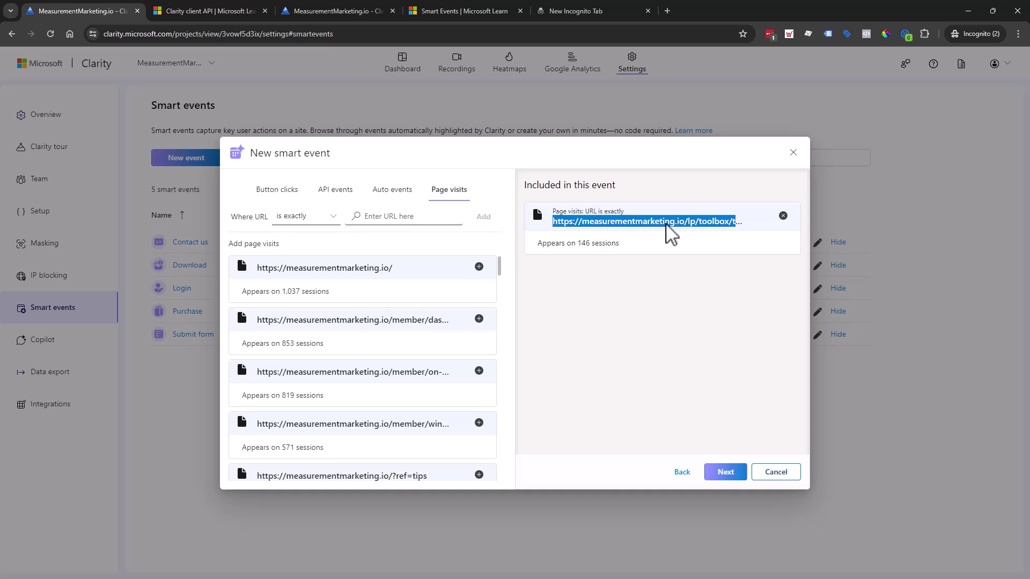
{"action": "left_click", "coordinate": [667, 224]}
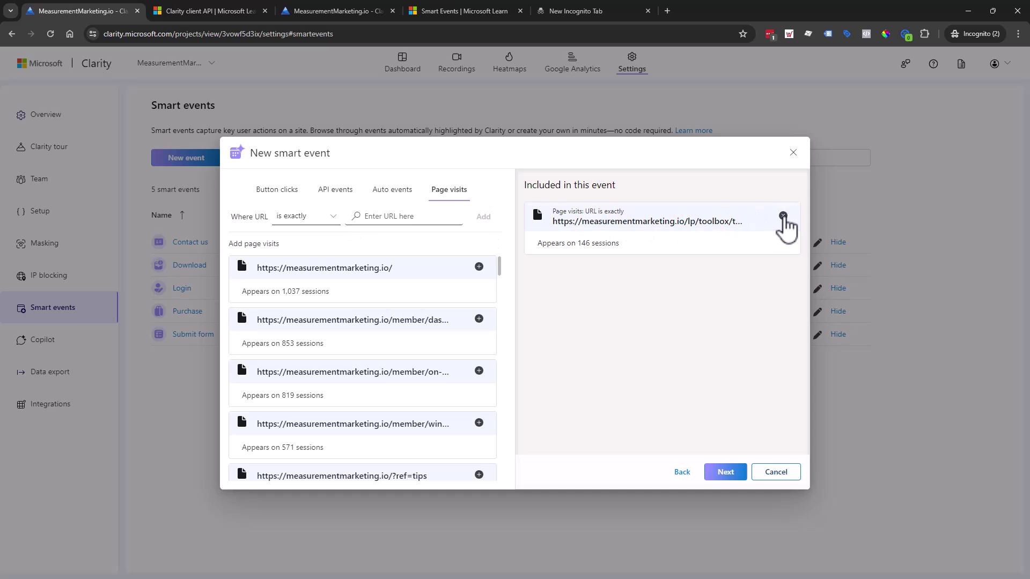
{"action": "left_click", "coordinate": [783, 216]}
{"action": "left_click", "coordinate": [399, 218]}
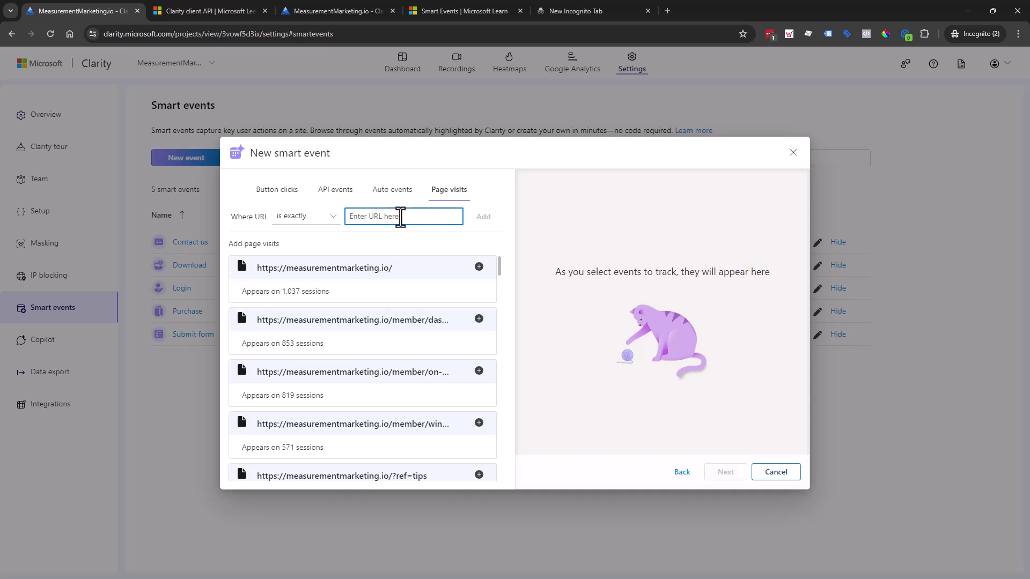
Enter a page-visit rule for lp/toolbox/the-toolbox/ using the 'starts with' condition.
{"action": "type", "text": "toolbox"}
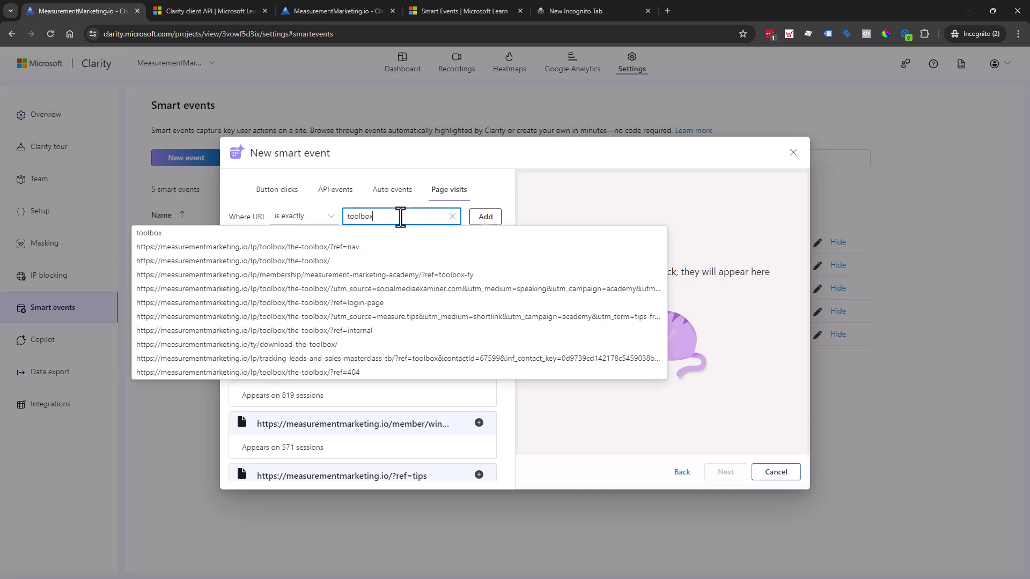
{"action": "left_click", "coordinate": [322, 262]}
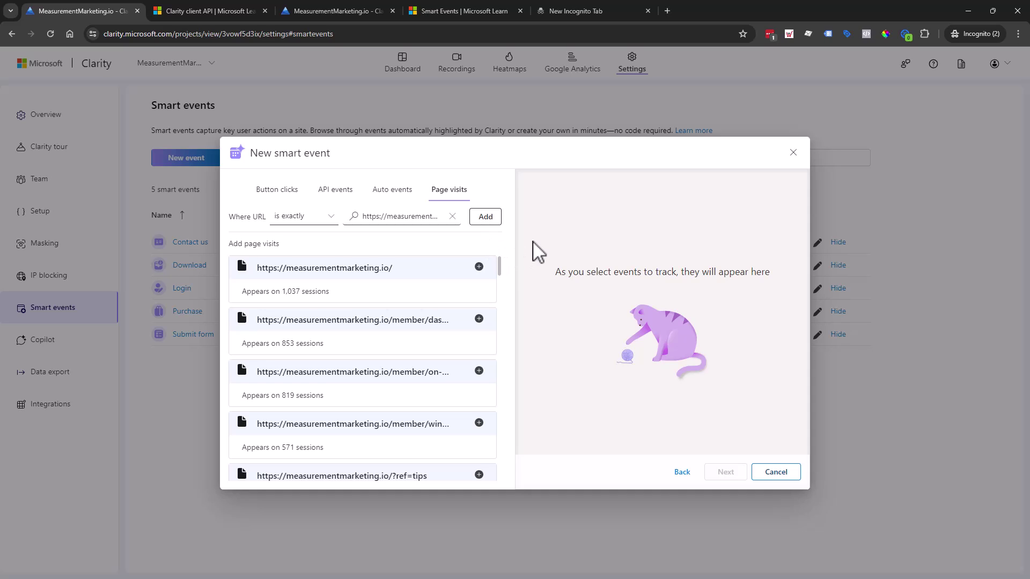
{"action": "left_click", "coordinate": [401, 216]}
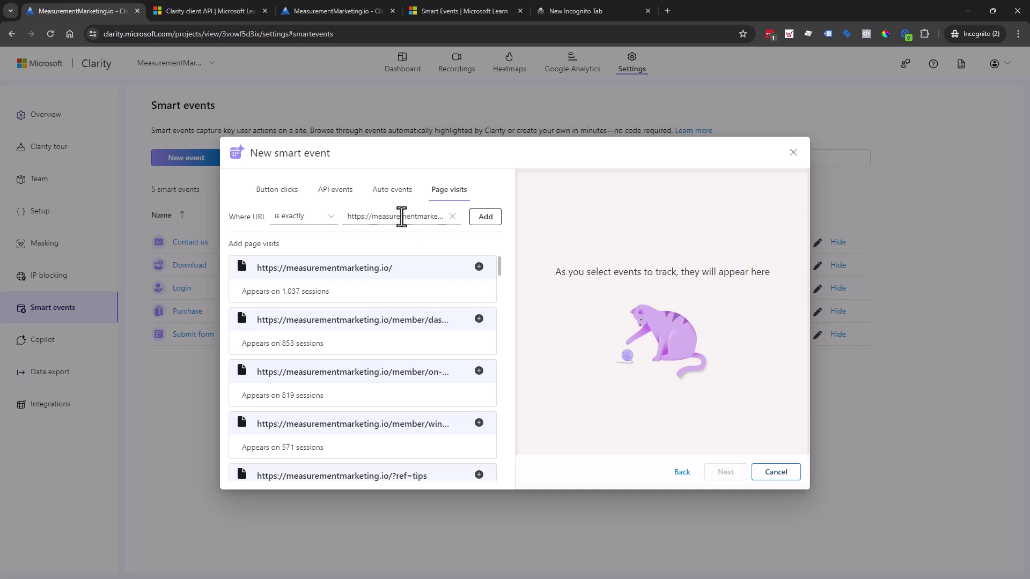
{"action": "left_click", "coordinate": [328, 218]}
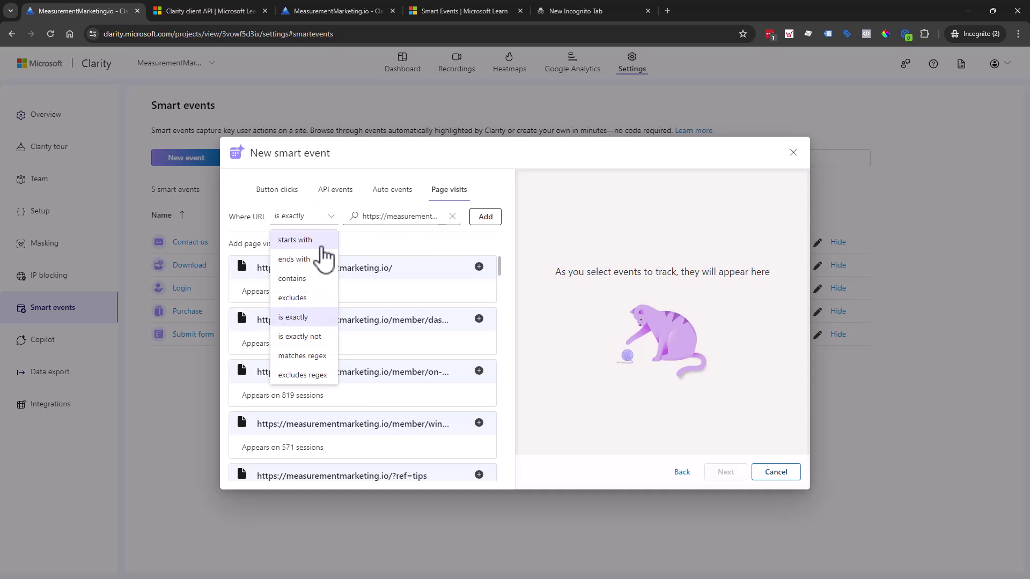
{"action": "left_click", "coordinate": [318, 244]}
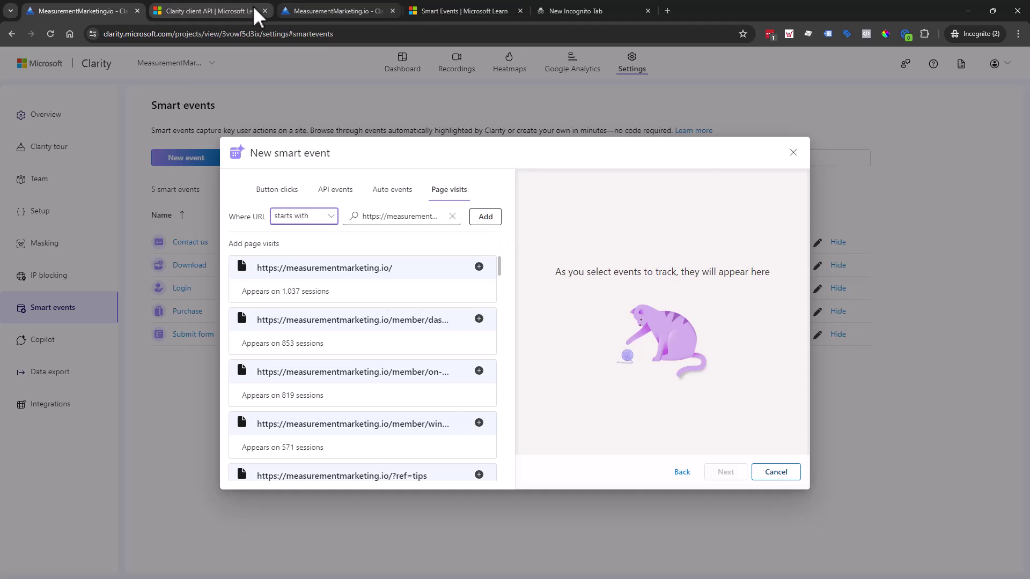
{"action": "left_click", "coordinate": [338, 11]}
Tick and untick the Login smart event in the dashboard filters, then return to the event builder.
{"action": "left_click", "coordinate": [36, 96]}
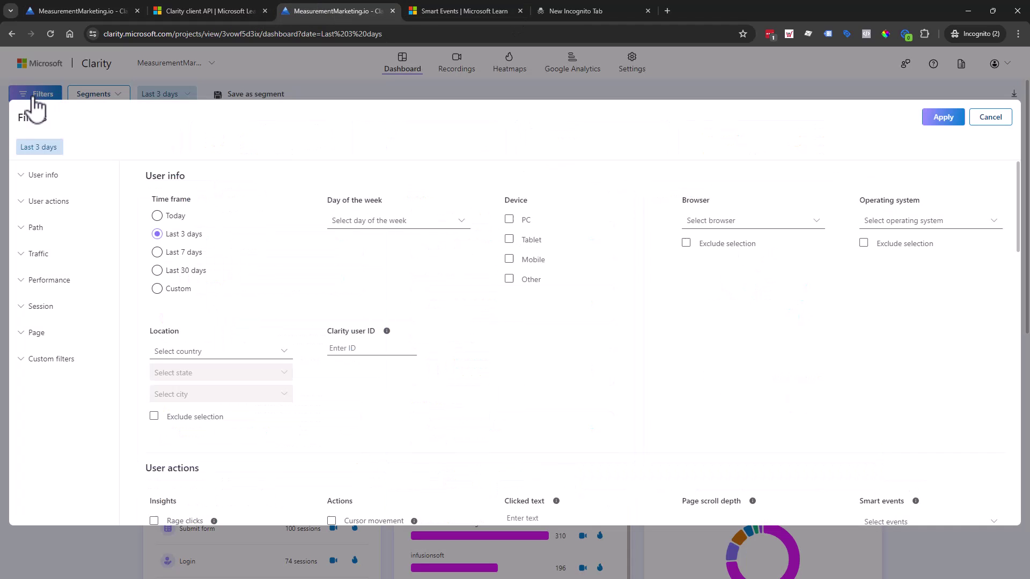
{"action": "scroll", "coordinate": [912, 340], "scroll_direction": "down", "scroll_amount": 4}
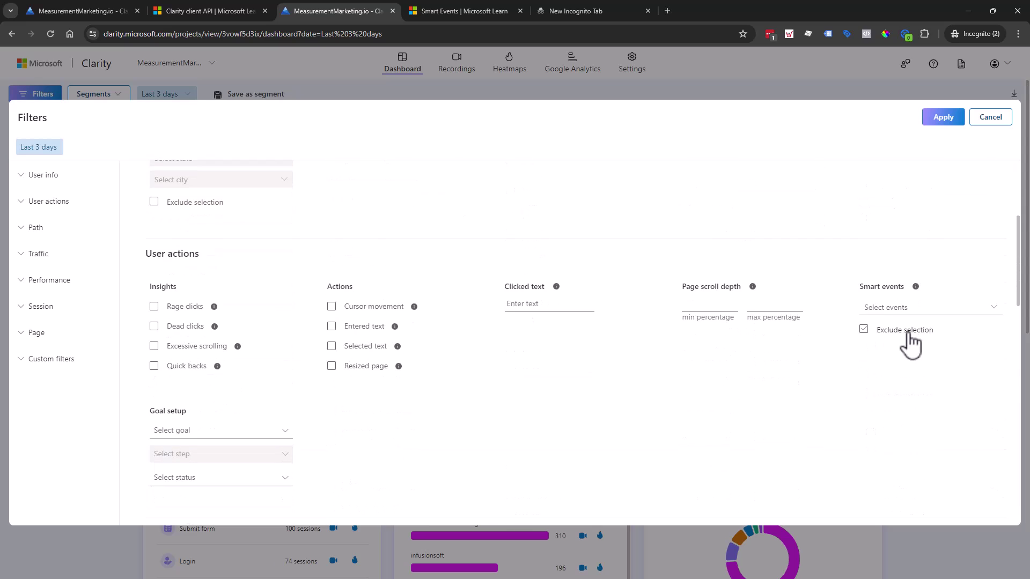
{"action": "left_click", "coordinate": [901, 309]}
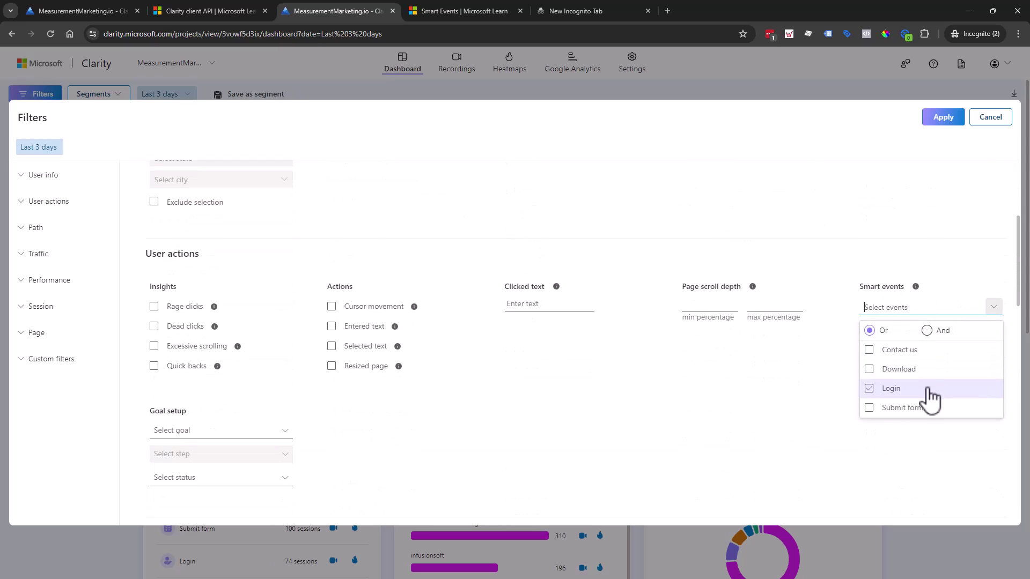
{"action": "left_click", "coordinate": [936, 370]}
{"action": "left_click", "coordinate": [936, 370]}
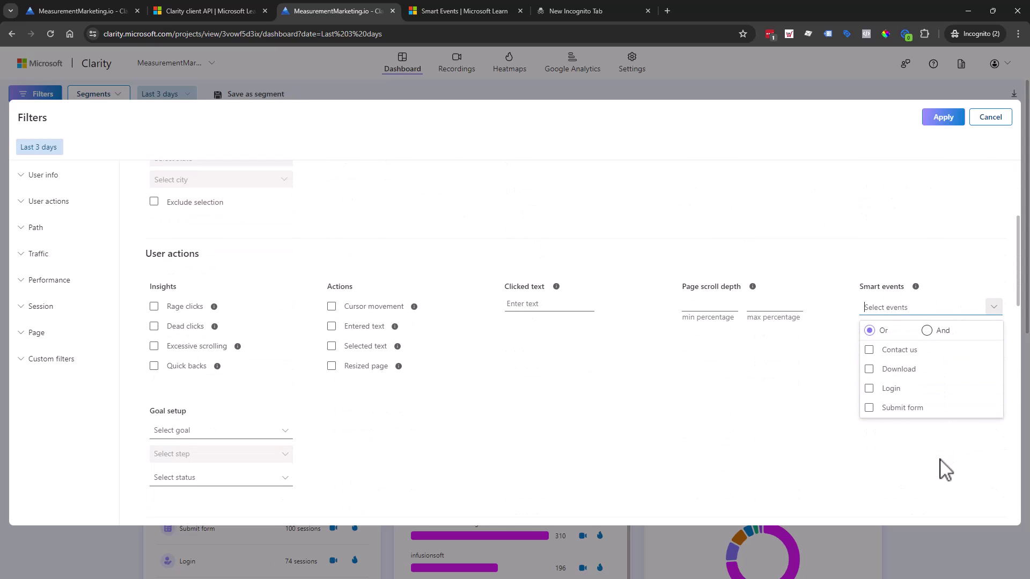
{"action": "left_click", "coordinate": [928, 444]}
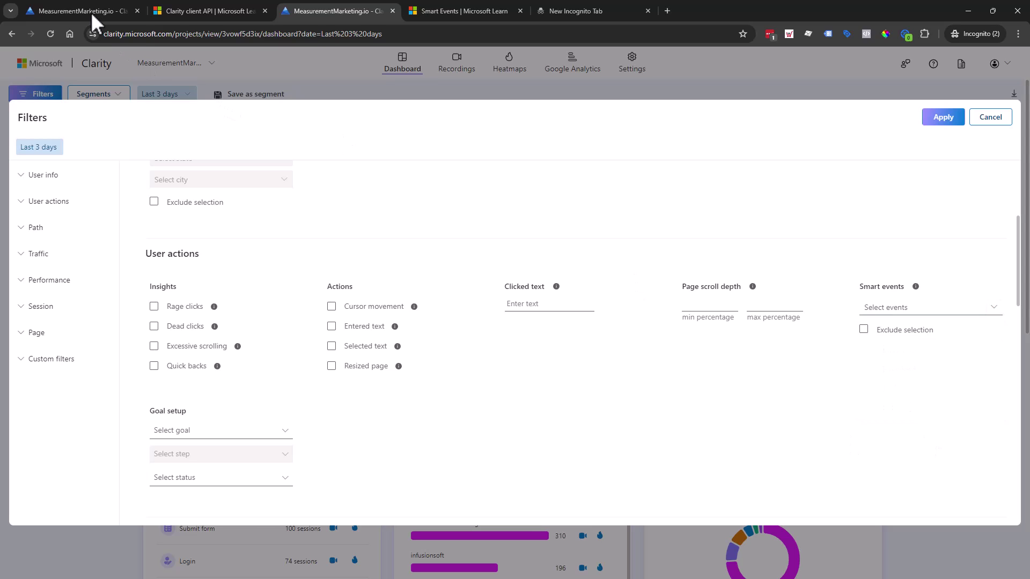
{"action": "left_click", "coordinate": [57, 3]}
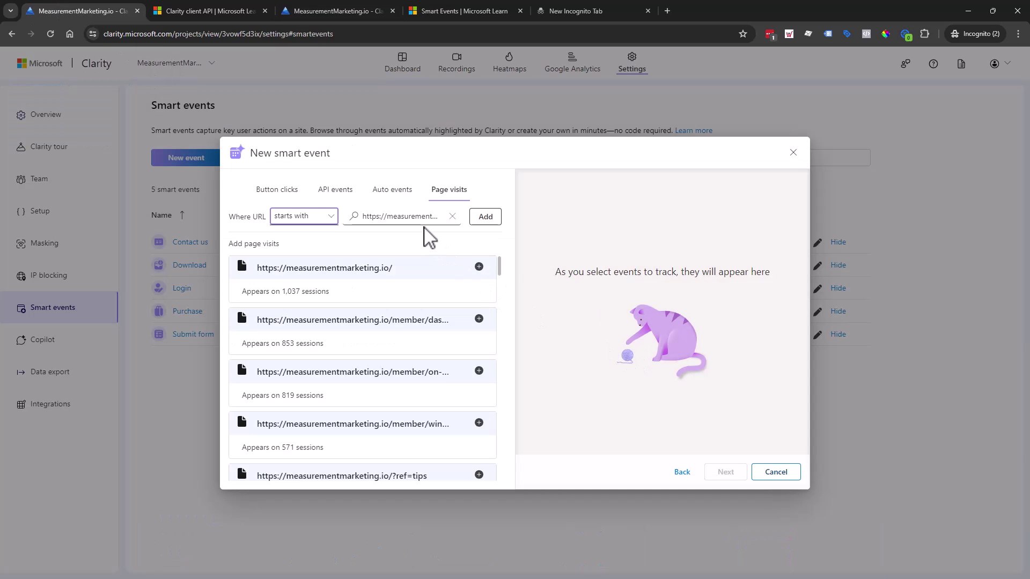
Add the toolbox 'starts with' URL rule to the smart event.
{"action": "left_click", "coordinate": [485, 218]}
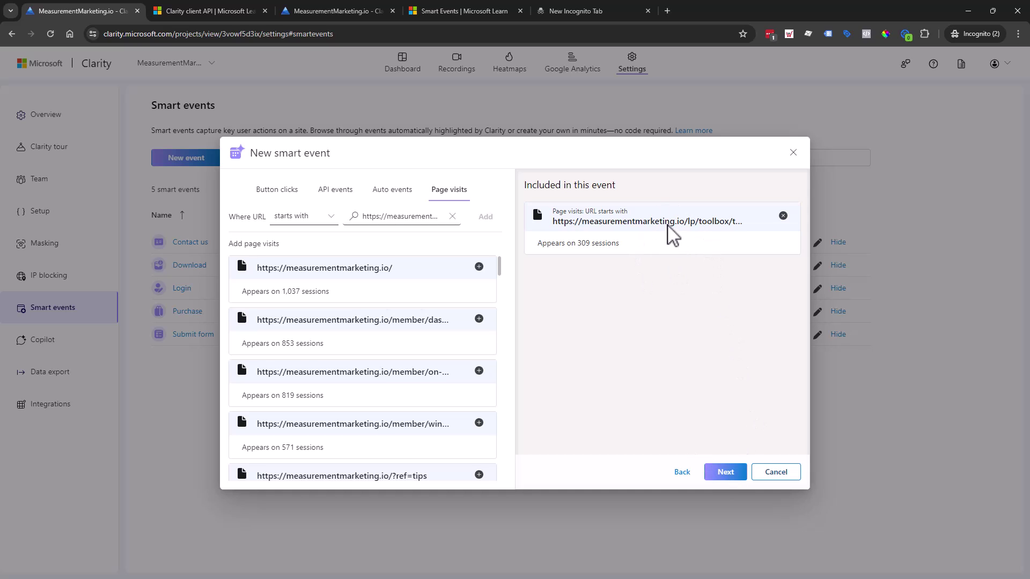
{"action": "left_click", "coordinate": [395, 220]}
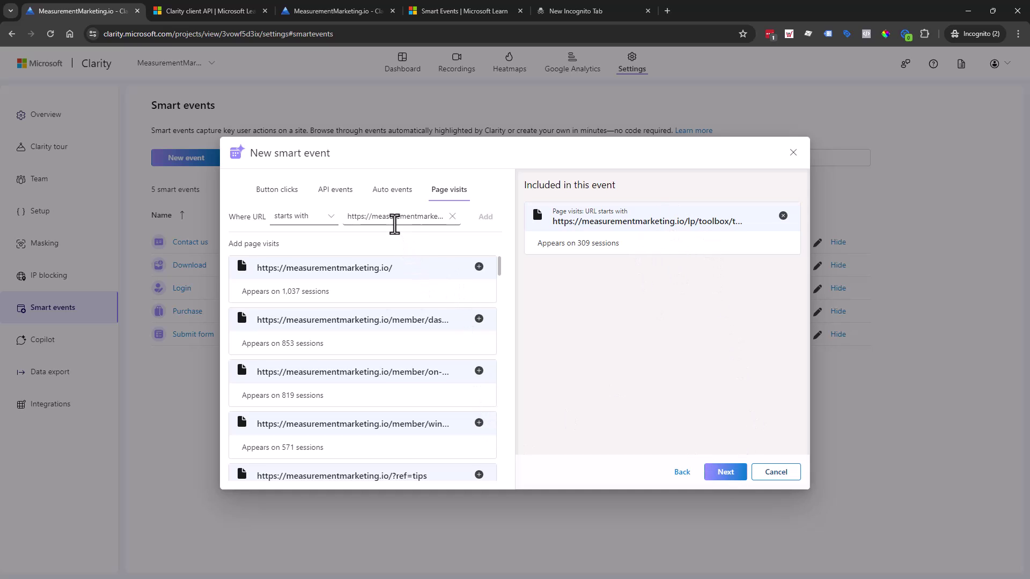
{"action": "double_click", "coordinate": [395, 220]}
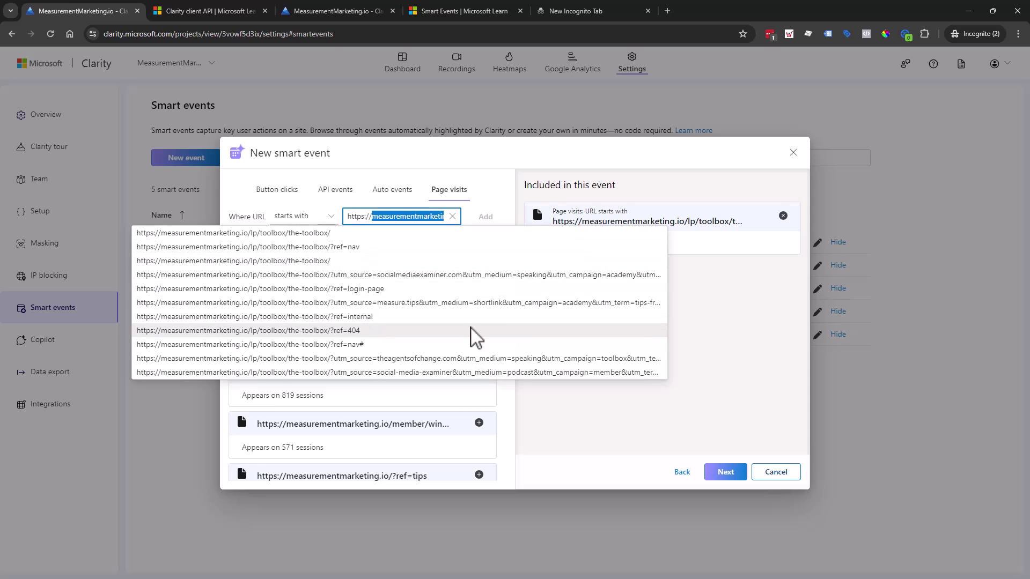
{"action": "left_click", "coordinate": [772, 377]}
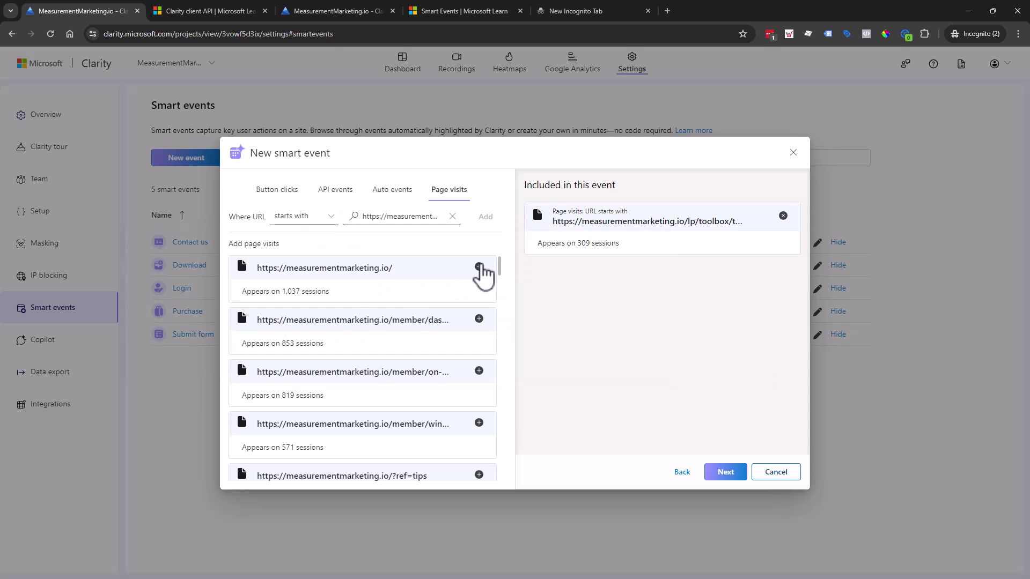
Include the exact application page URL, dropping the home page URL, and proceed to naming.
{"action": "left_click", "coordinate": [479, 267]}
{"action": "scroll", "coordinate": [483, 322], "scroll_direction": "down", "scroll_amount": 5}
{"action": "scroll", "coordinate": [483, 384], "scroll_direction": "down", "scroll_amount": 1}
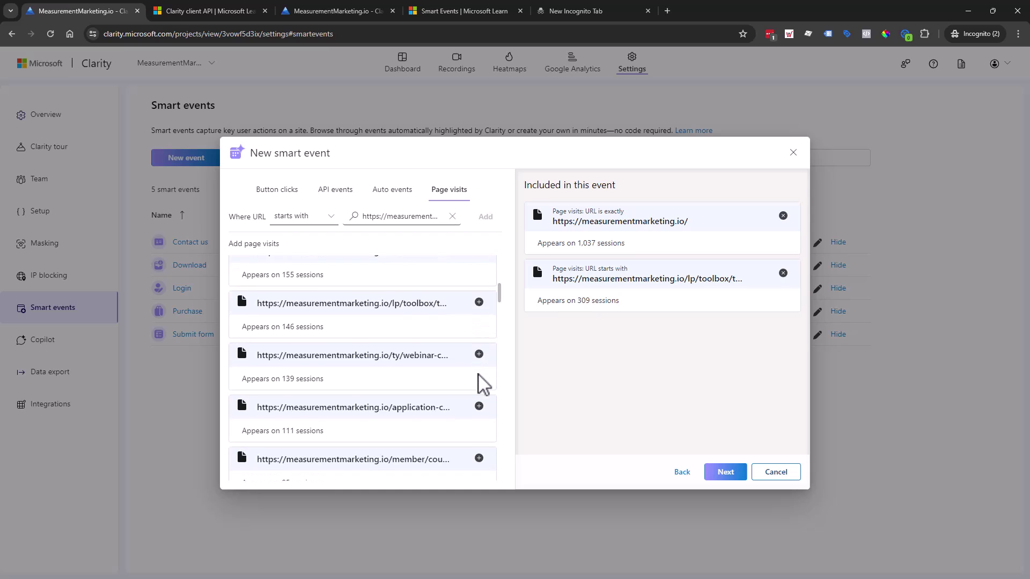
{"action": "scroll", "coordinate": [483, 370], "scroll_direction": "down", "scroll_amount": 1}
{"action": "left_click", "coordinate": [479, 353]}
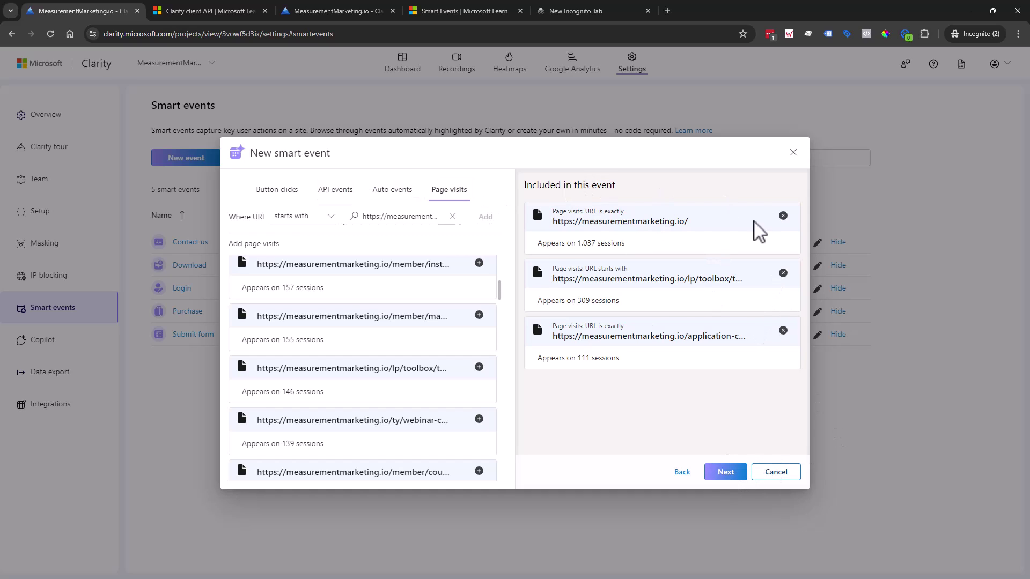
{"action": "left_click", "coordinate": [783, 215]}
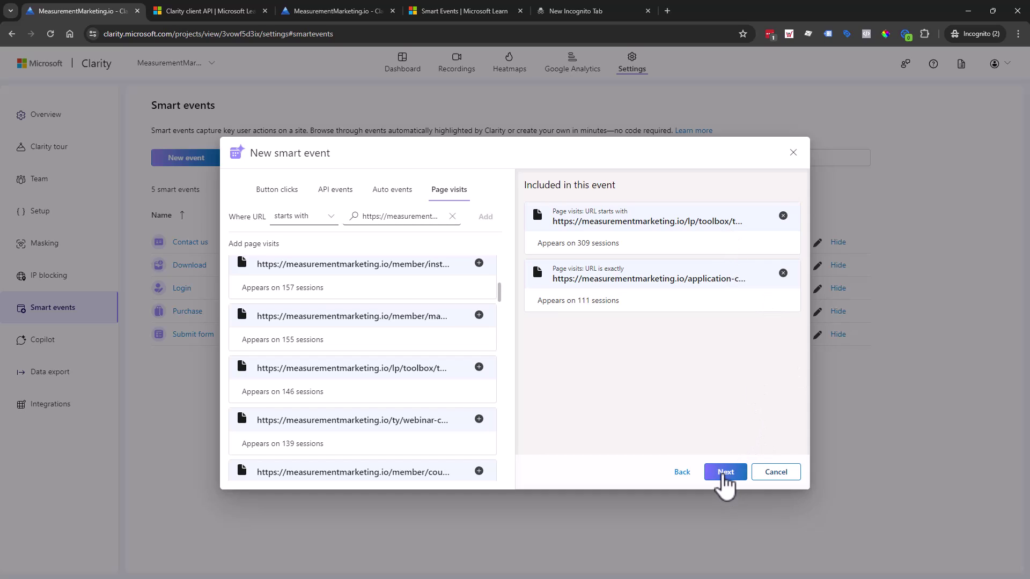
{"action": "left_click", "coordinate": [725, 474]}
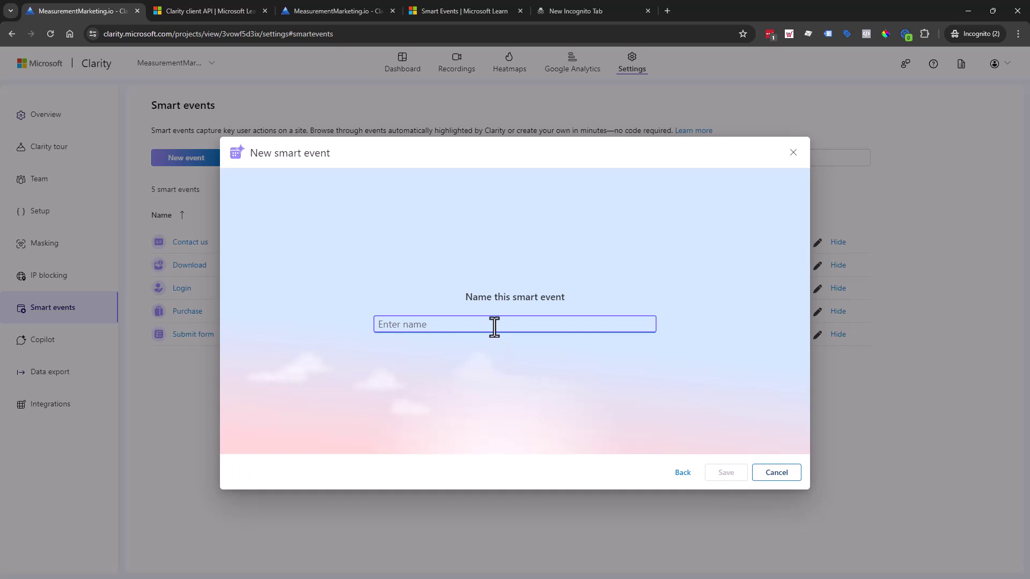
Name the smart event producta_ask and save it.
{"action": "type", "text": "testing"}
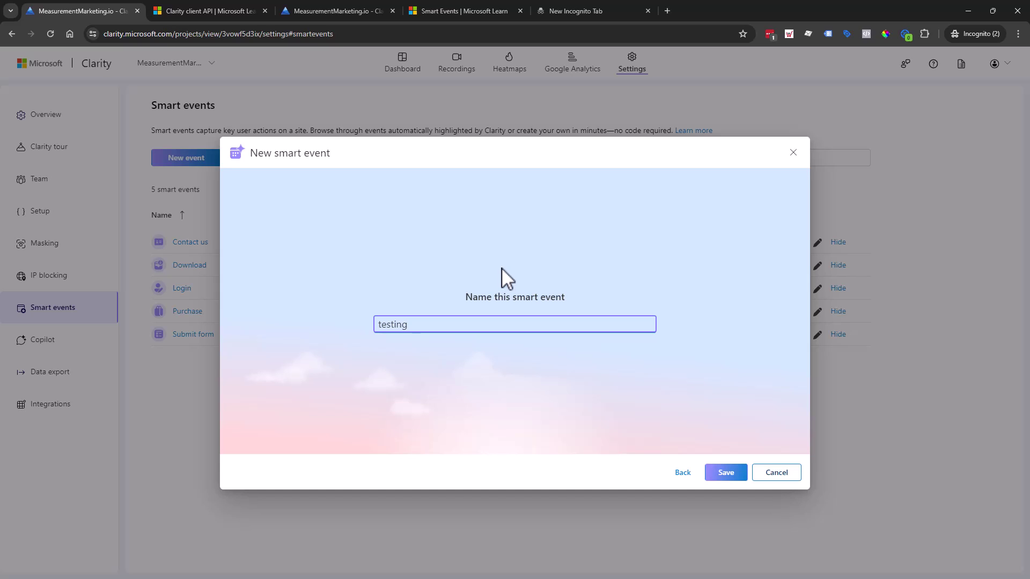
{"action": "key", "text": "BackSpace"}
{"action": "key", "text": "BackSpace"}
{"action": "key", "text": "BackSpace"}
{"action": "key", "text": "BackSpace"}
{"action": "key", "text": "BackSpace"}
{"action": "key", "text": "BackSpace"}
{"action": "key", "text": "BackSpace"}
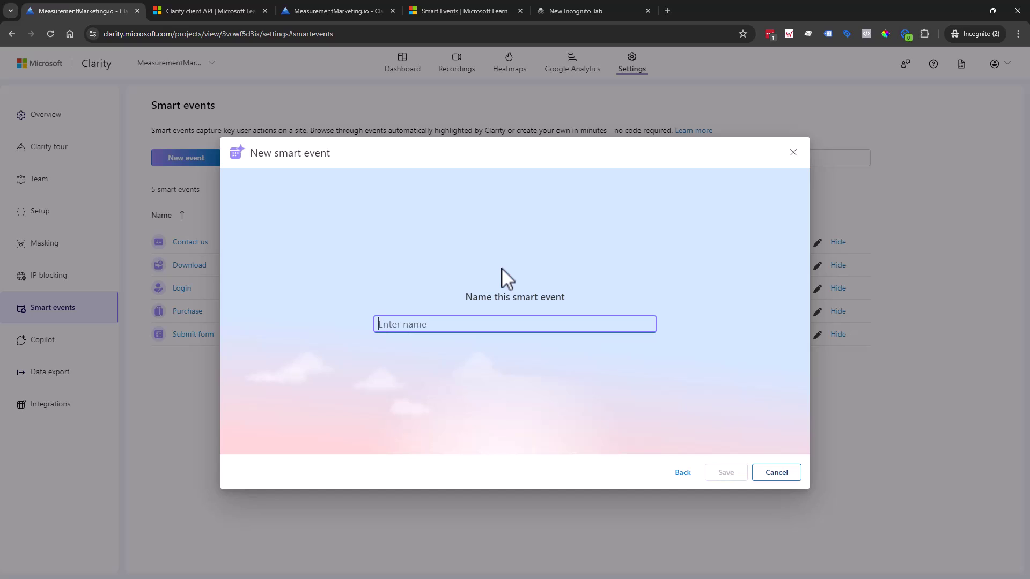
{"action": "type", "text": "prod"}
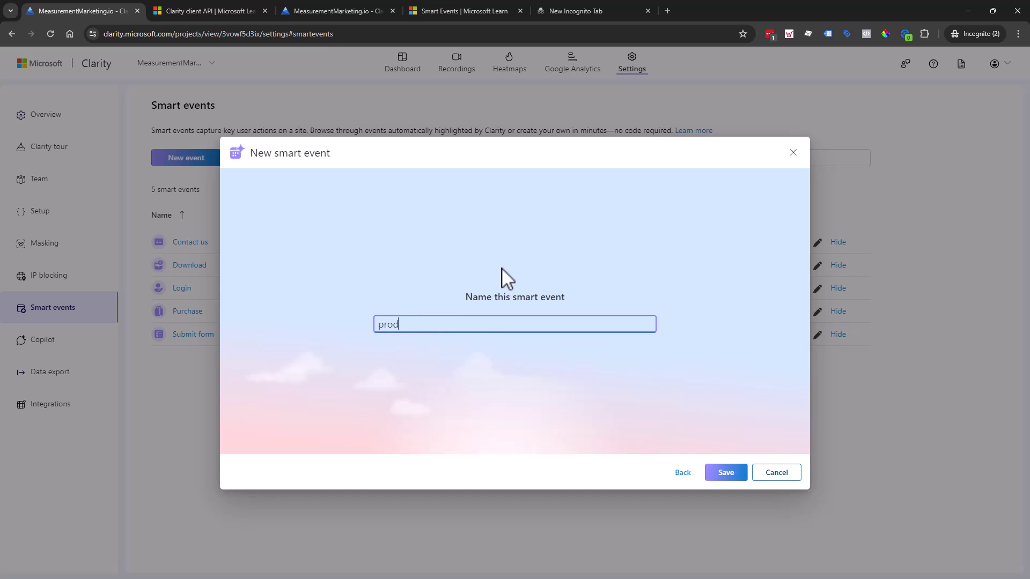
{"action": "type", "text": "ucta_"}
{"action": "key", "text": "BackSpace"}
{"action": "key", "text": "BackSpace"}
{"action": "type", "text": "a_ask"}
{"action": "left_click", "coordinate": [739, 477]}
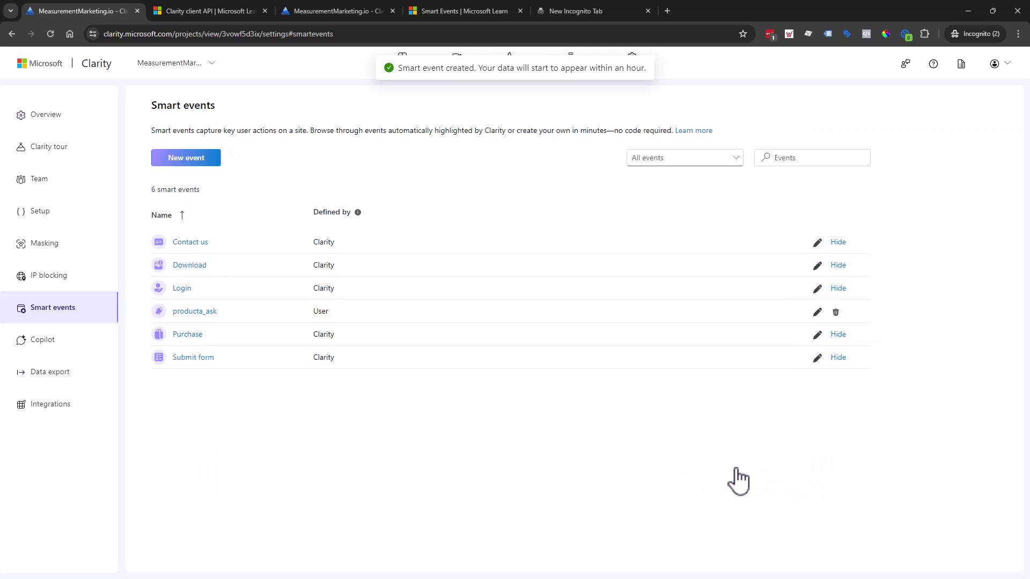
On the dashboard, view the Smart events filter list, then close the Filters panel unapplied.
{"action": "left_click", "coordinate": [326, 7]}
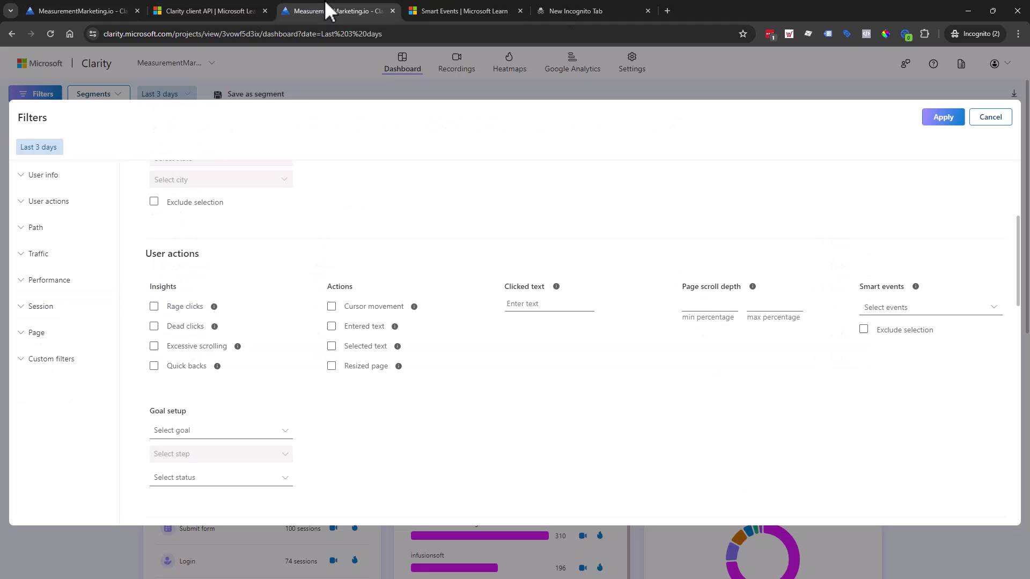
{"action": "left_click", "coordinate": [890, 306]}
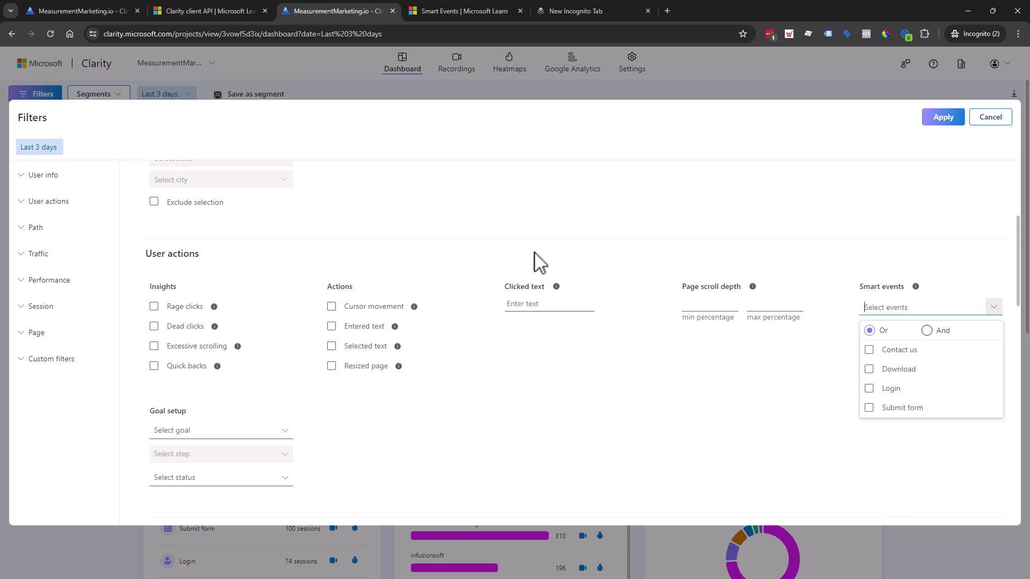
{"action": "scroll", "coordinate": [530, 329], "scroll_direction": "down", "scroll_amount": 1}
{"action": "left_click", "coordinate": [954, 546]}
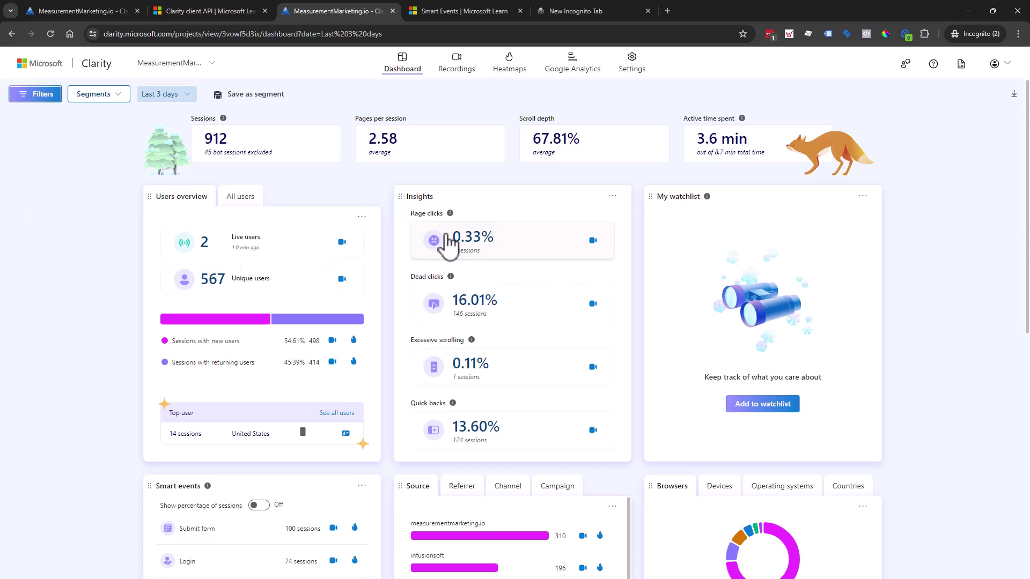
Open the producta_ask smart event in the editor from the settings list.
{"action": "left_click", "coordinate": [65, 11]}
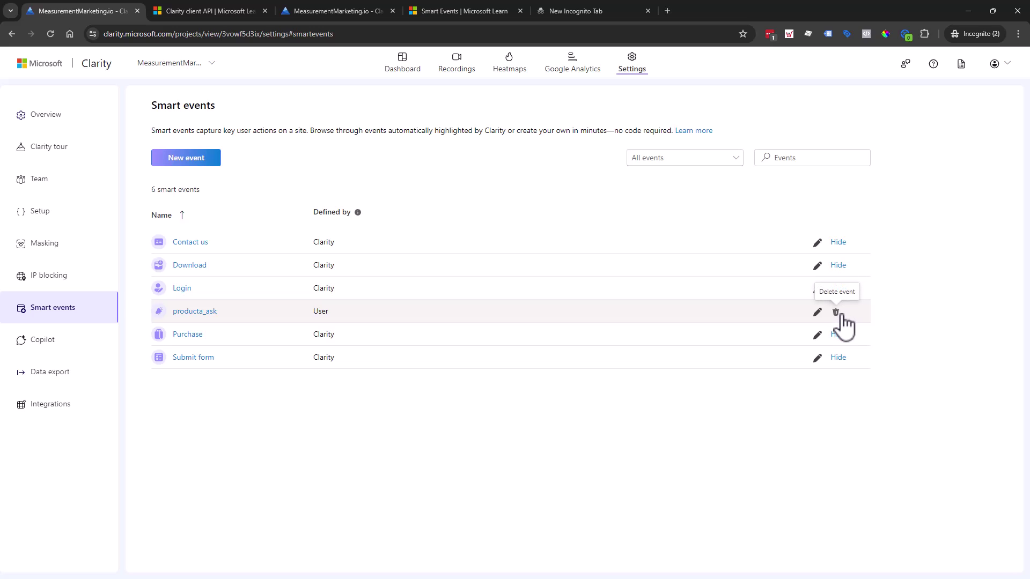
{"action": "left_click", "coordinate": [815, 316]}
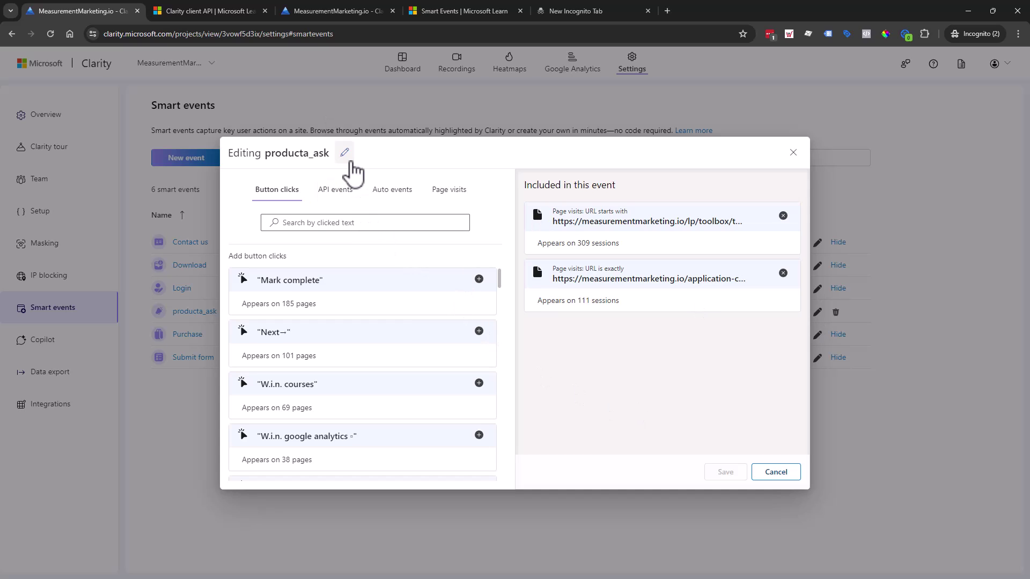
Type 'Product A - Ask' as the event name, then close the editor without saving.
{"action": "left_click", "coordinate": [344, 153]}
{"action": "double_click", "coordinate": [339, 155]}
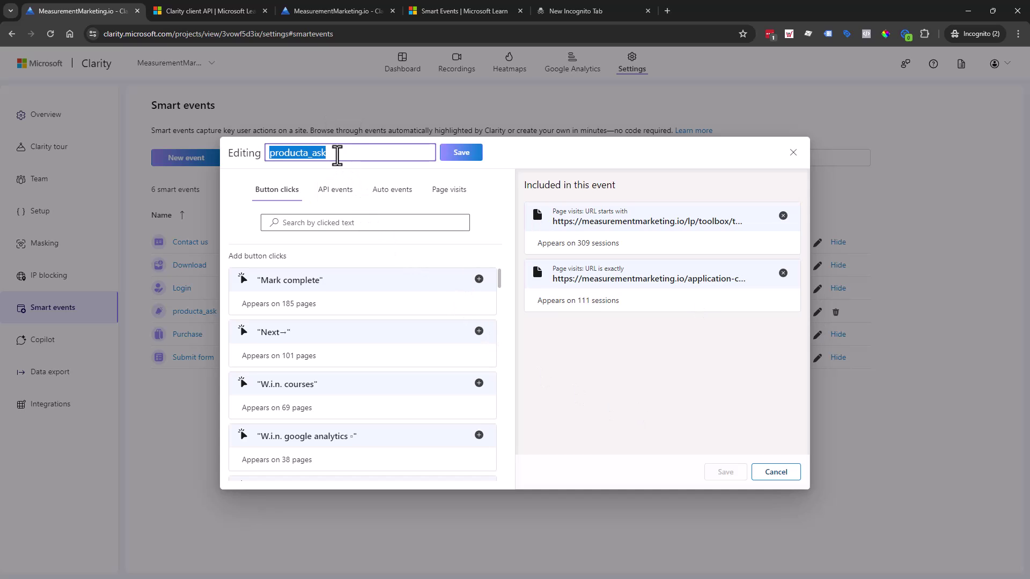
{"action": "type", "text": "P"}
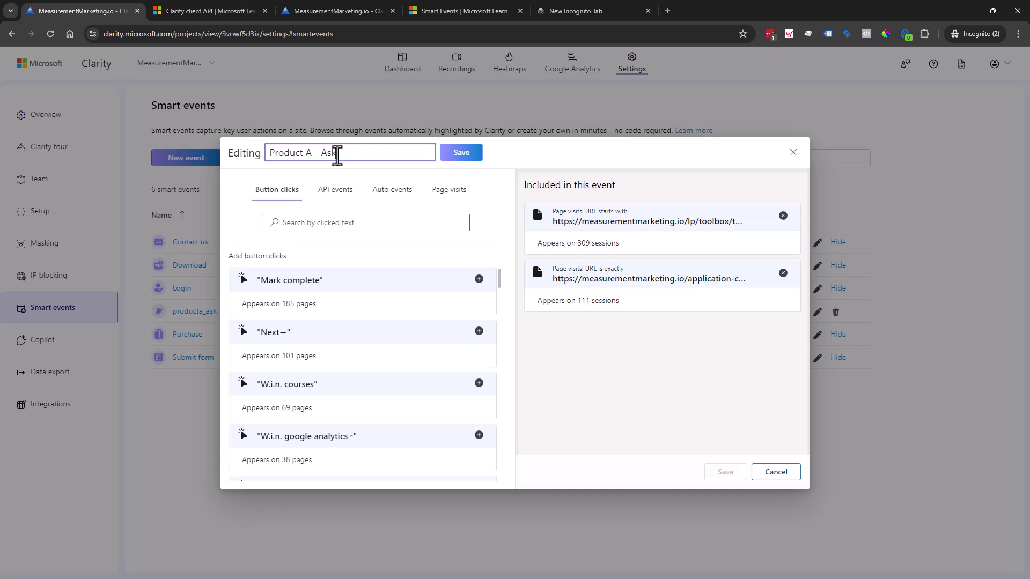
{"action": "left_click", "coordinate": [460, 154]}
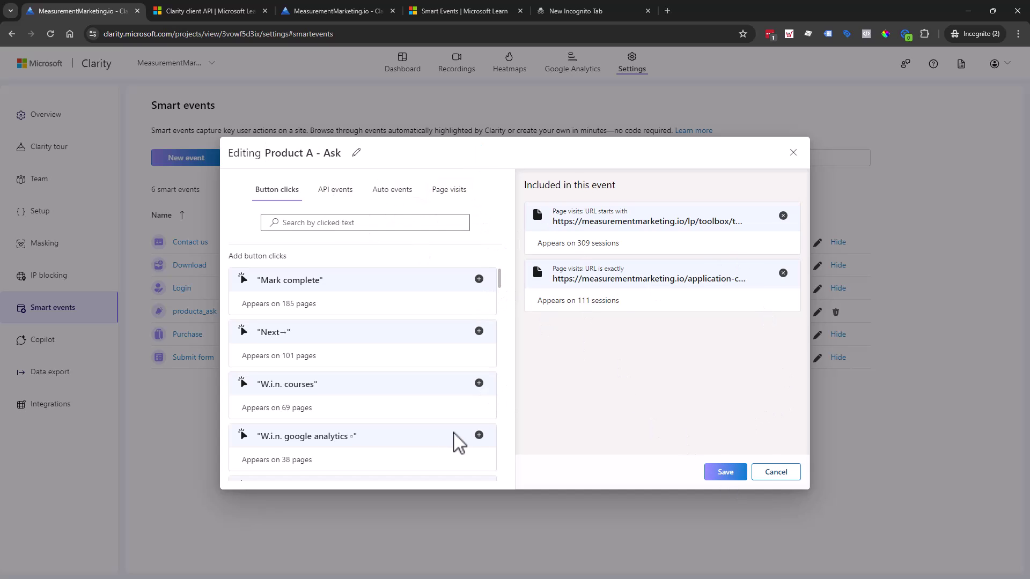
{"action": "scroll", "coordinate": [428, 322], "scroll_direction": "down", "scroll_amount": 3}
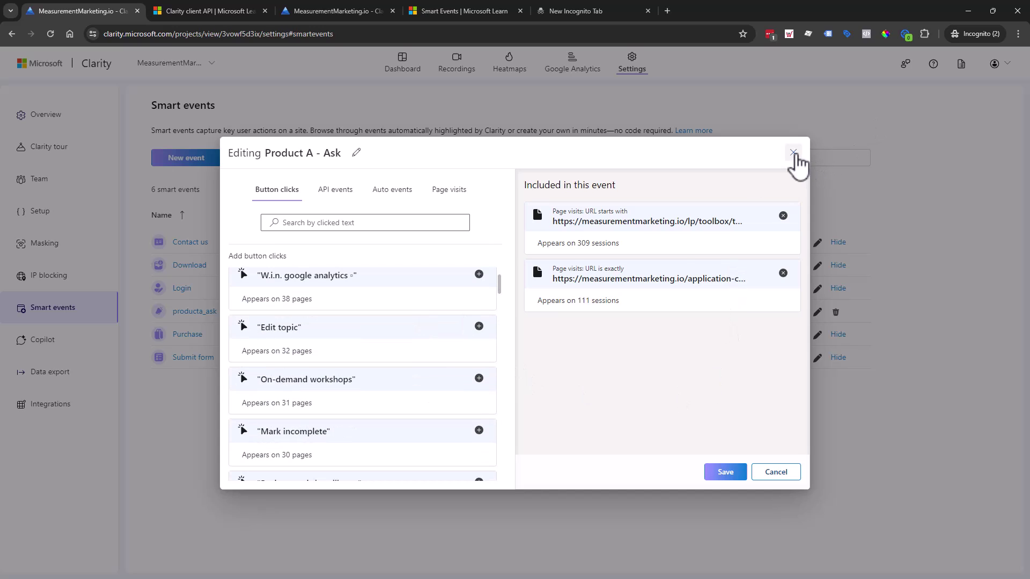
{"action": "left_click", "coordinate": [793, 153]}
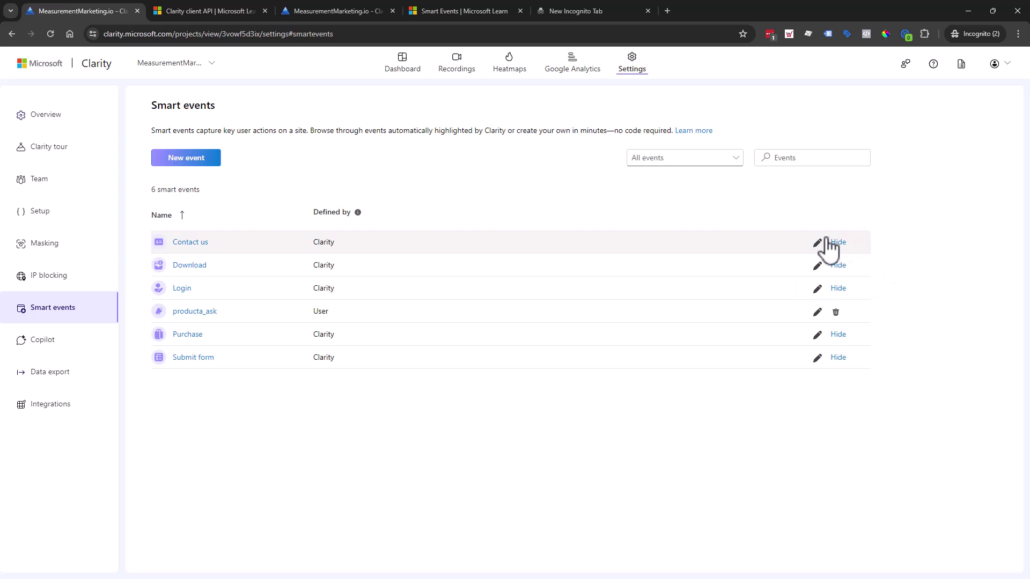
Hide the Submit form event so it shows greyed out with an Unhide option.
{"action": "left_click", "coordinate": [839, 358]}
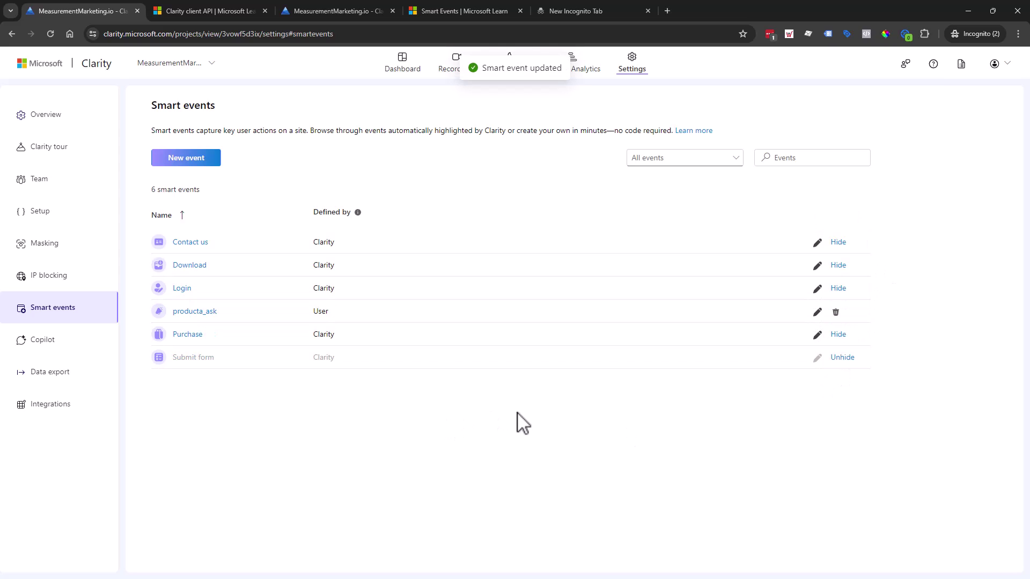
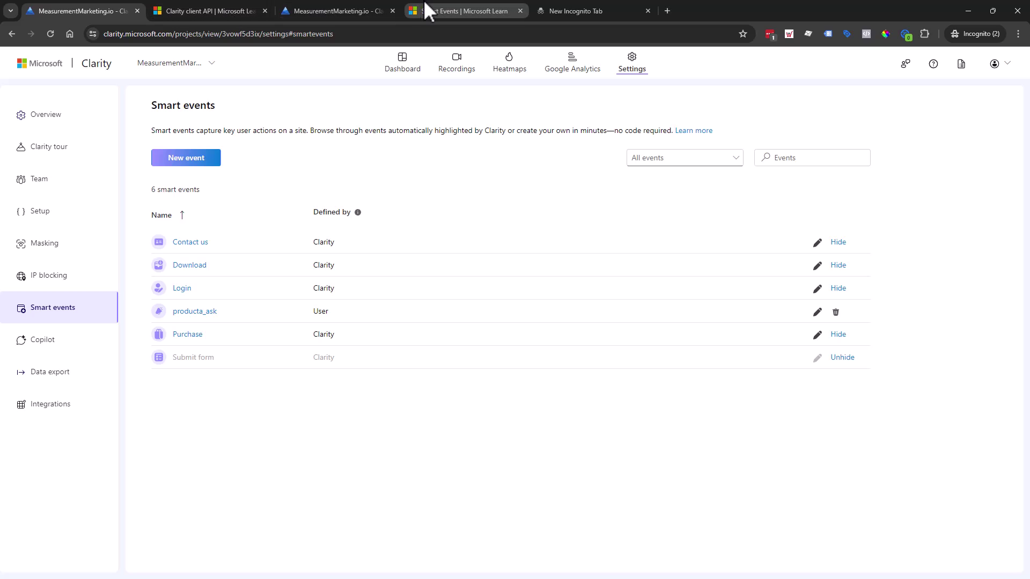
Highlight the Smart Events note that only project admins can create smart events, stressing 'admins'.
{"action": "scroll", "coordinate": [426, 322], "scroll_direction": "up", "scroll_amount": 10}
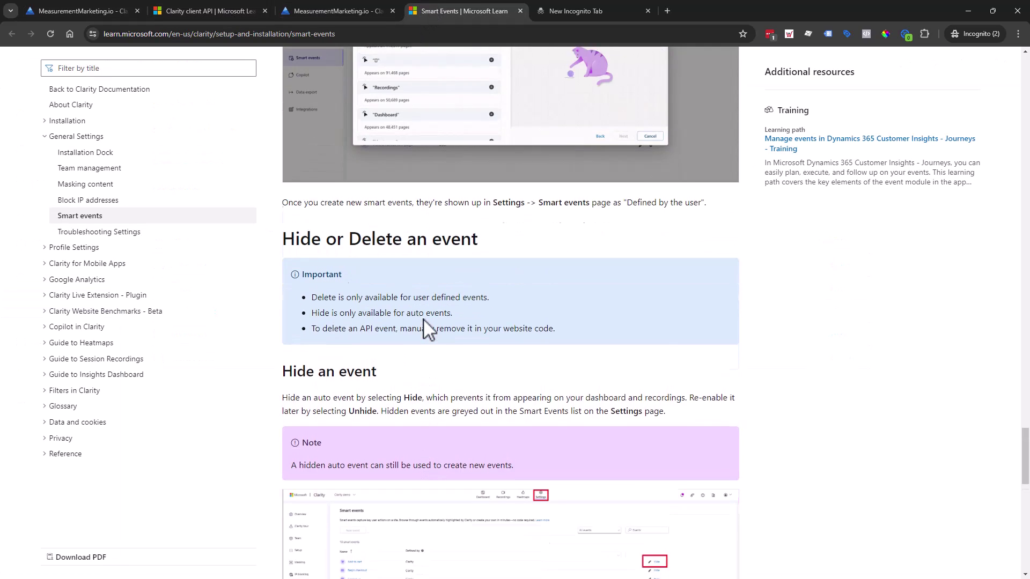
{"action": "scroll", "coordinate": [433, 307], "scroll_direction": "up", "scroll_amount": 15}
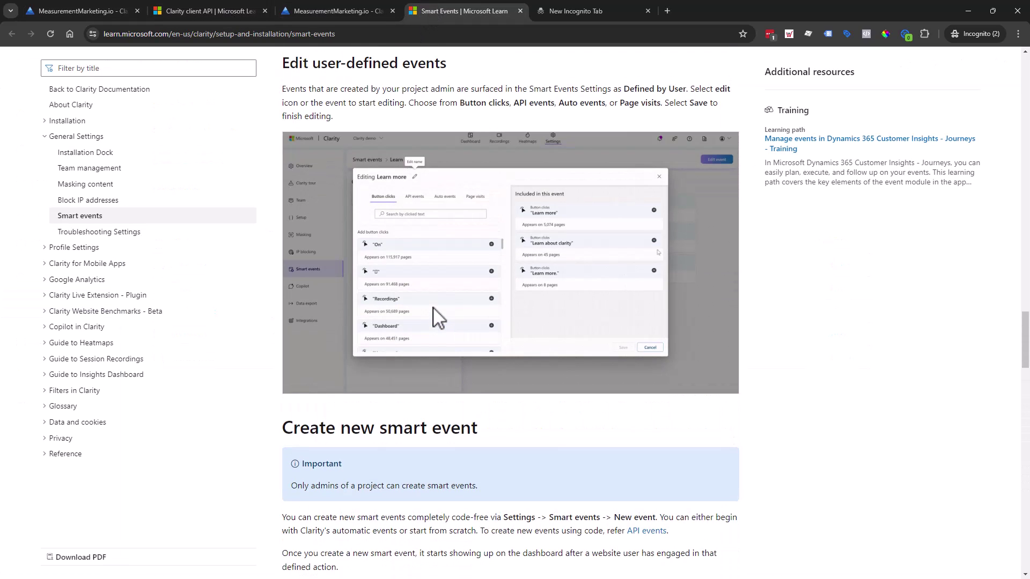
{"action": "scroll", "coordinate": [433, 307], "scroll_direction": "down", "scroll_amount": 9}
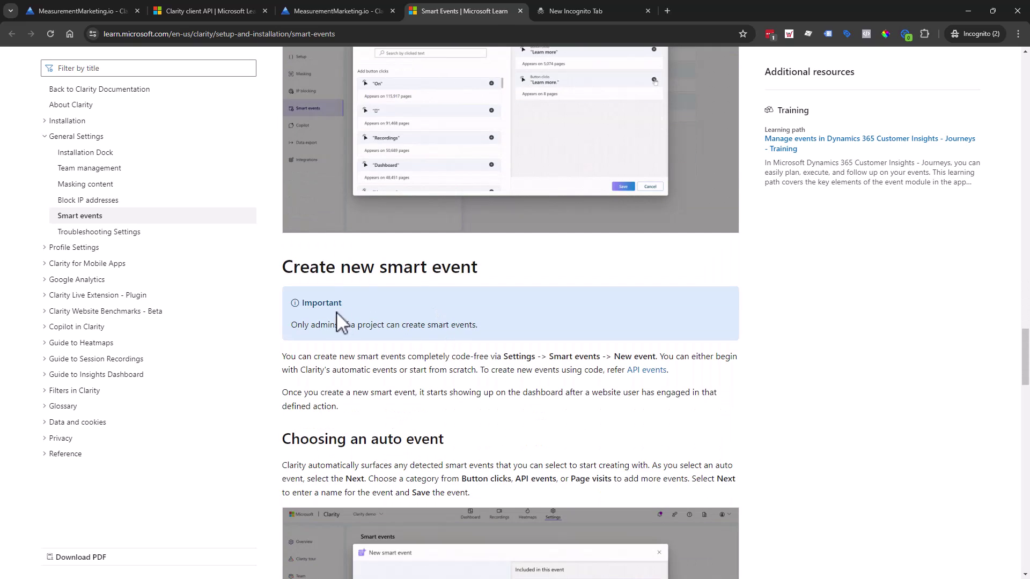
{"action": "left_click_drag", "start_coordinate": [292, 326], "coordinate": [487, 328]}
{"action": "scroll", "coordinate": [665, 389], "scroll_direction": "up", "scroll_amount": 3}
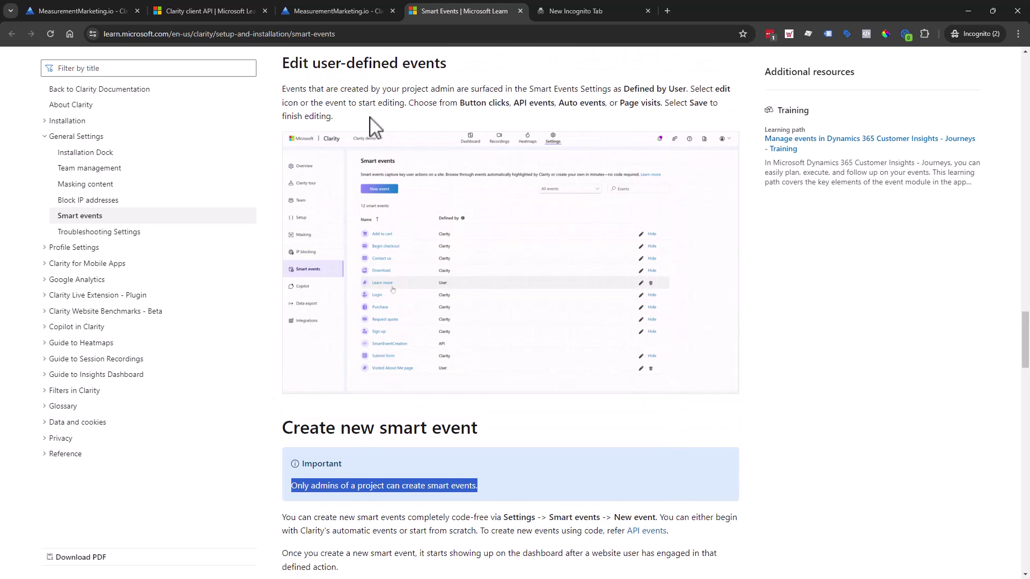
{"action": "scroll", "coordinate": [509, 507], "scroll_direction": "down", "scroll_amount": 2}
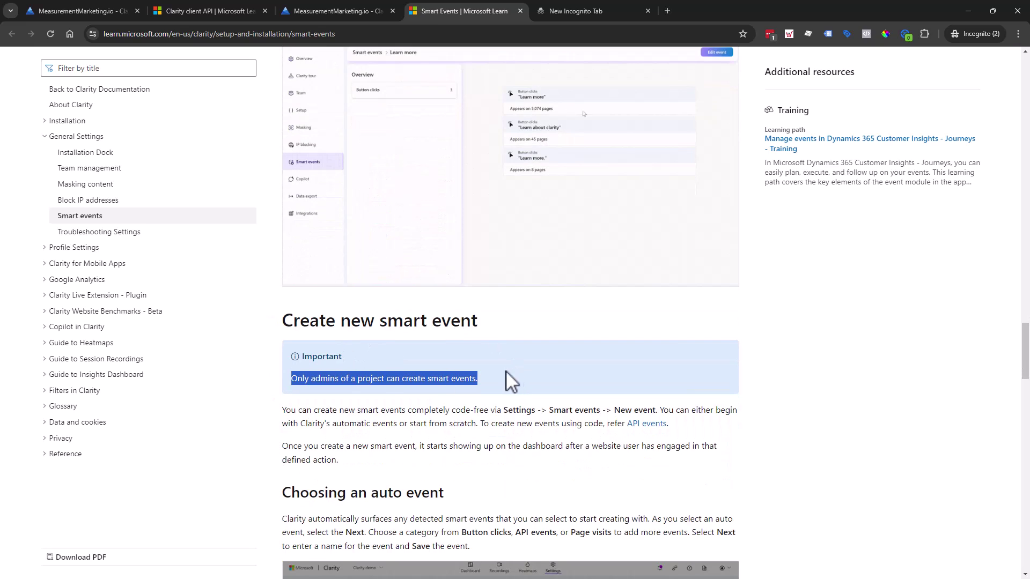
{"action": "left_click_drag", "start_coordinate": [311, 379], "coordinate": [334, 380]}
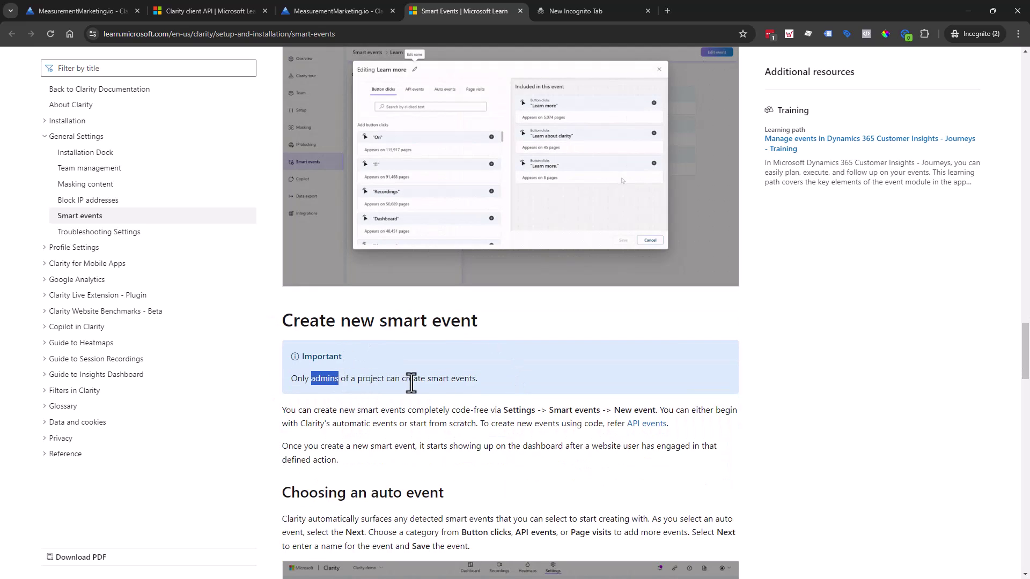
{"action": "left_click", "coordinate": [489, 382]}
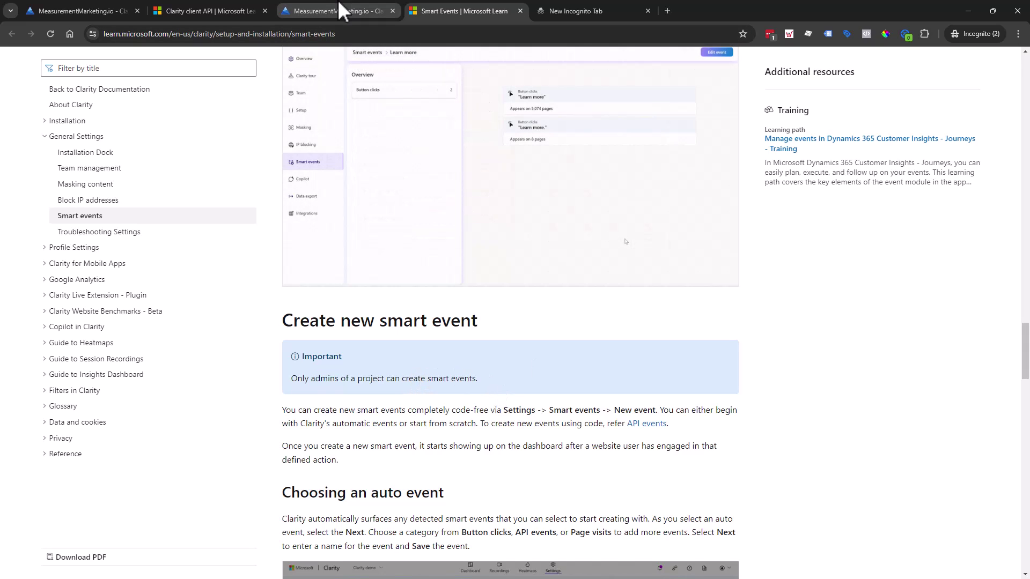
Open the Team settings of the MeasurementMarketing.io Clarity project.
{"action": "left_click", "coordinate": [303, 9]}
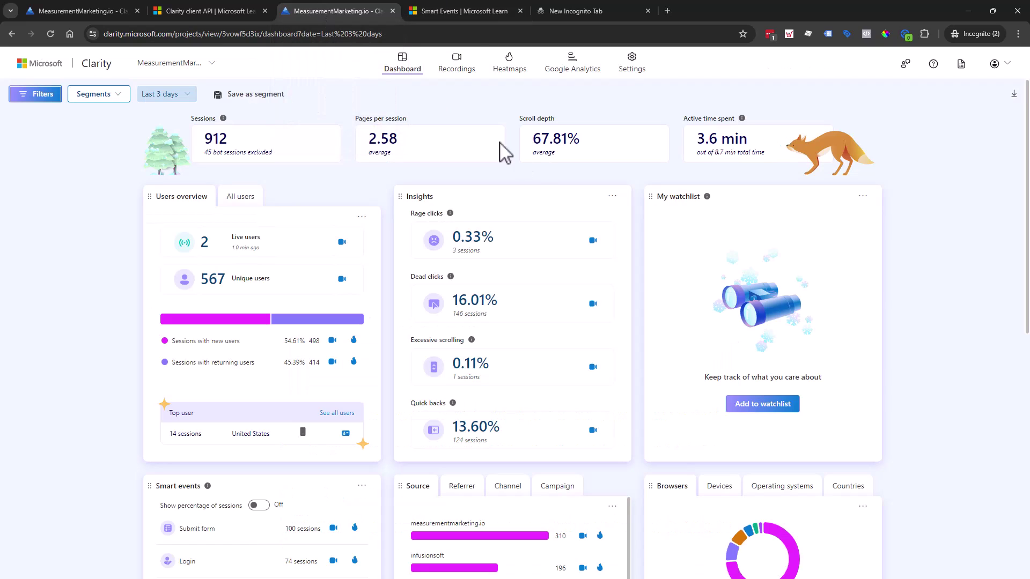
{"action": "left_click", "coordinate": [633, 68]}
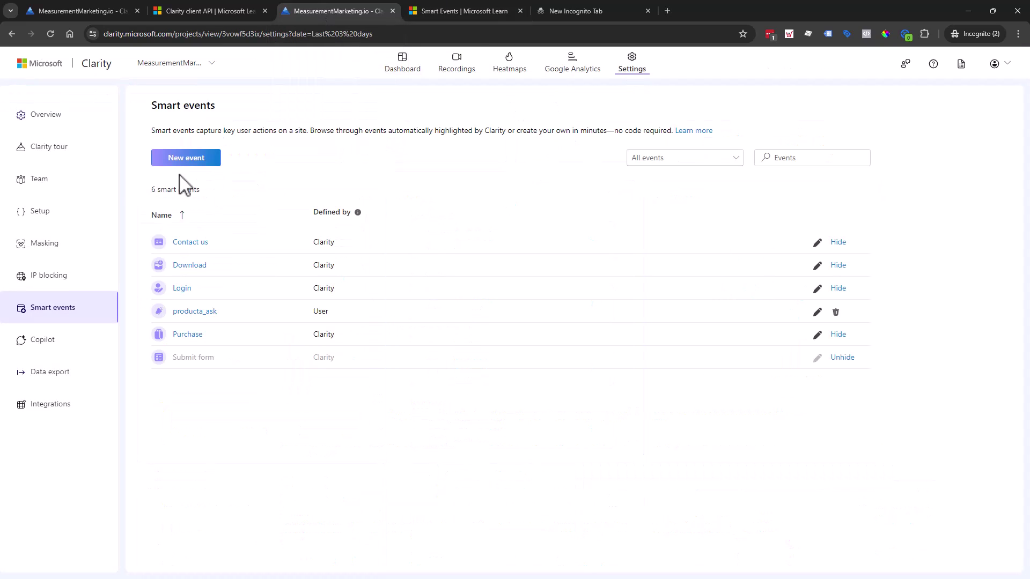
{"action": "left_click", "coordinate": [31, 182]}
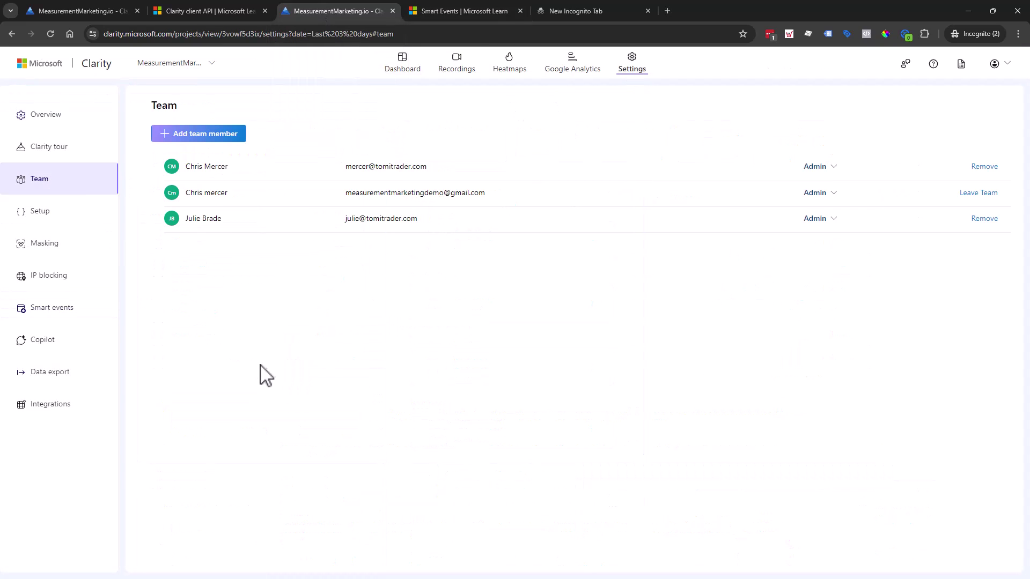
Check the DataDrivenU team, where the demo account is only a Member, then return to My Projects.
{"action": "left_click", "coordinate": [212, 64]}
{"action": "left_click", "coordinate": [229, 102]}
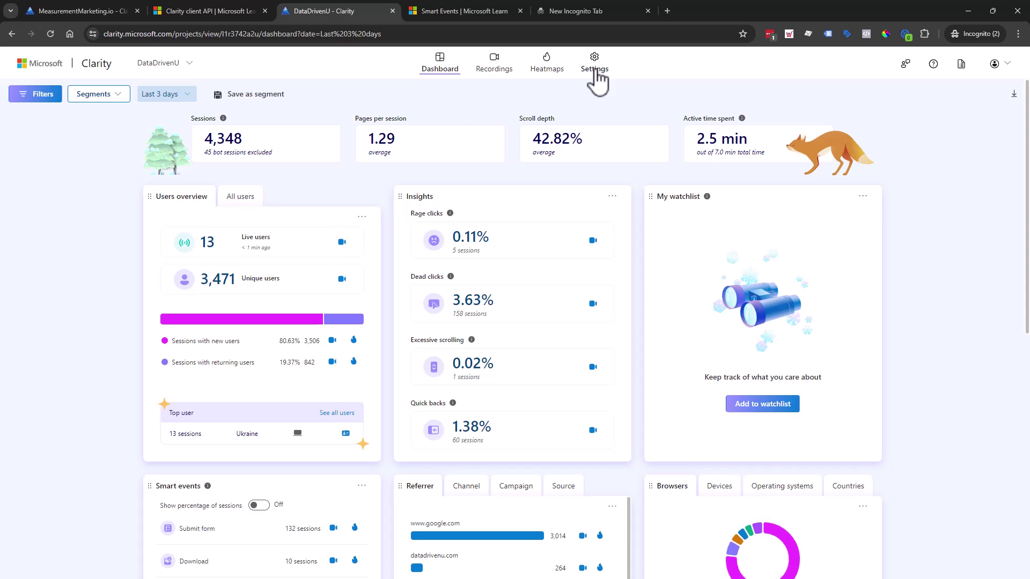
{"action": "left_click", "coordinate": [596, 71]}
{"action": "left_click", "coordinate": [31, 181]}
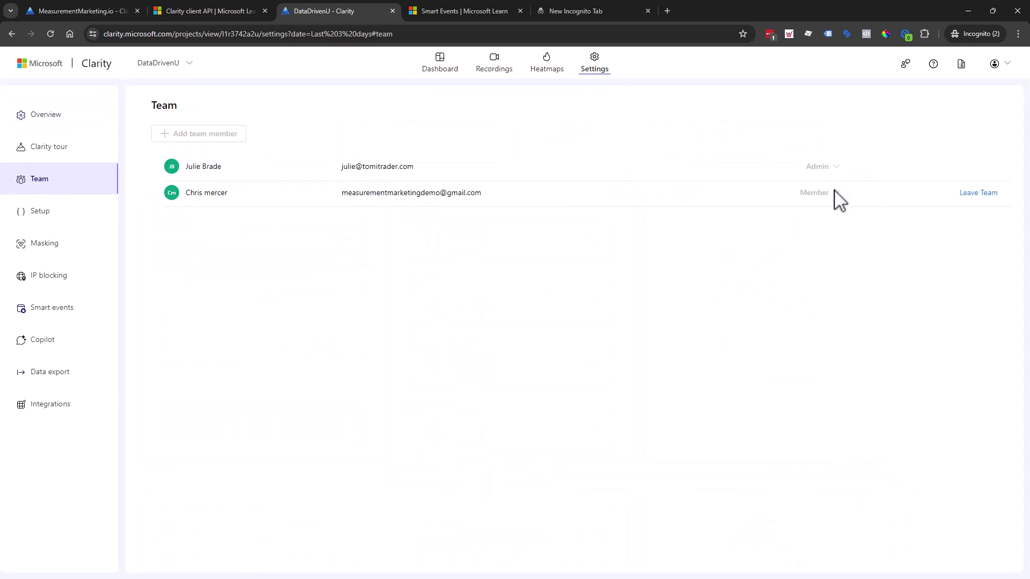
{"action": "triple_click", "coordinate": [384, 192]}
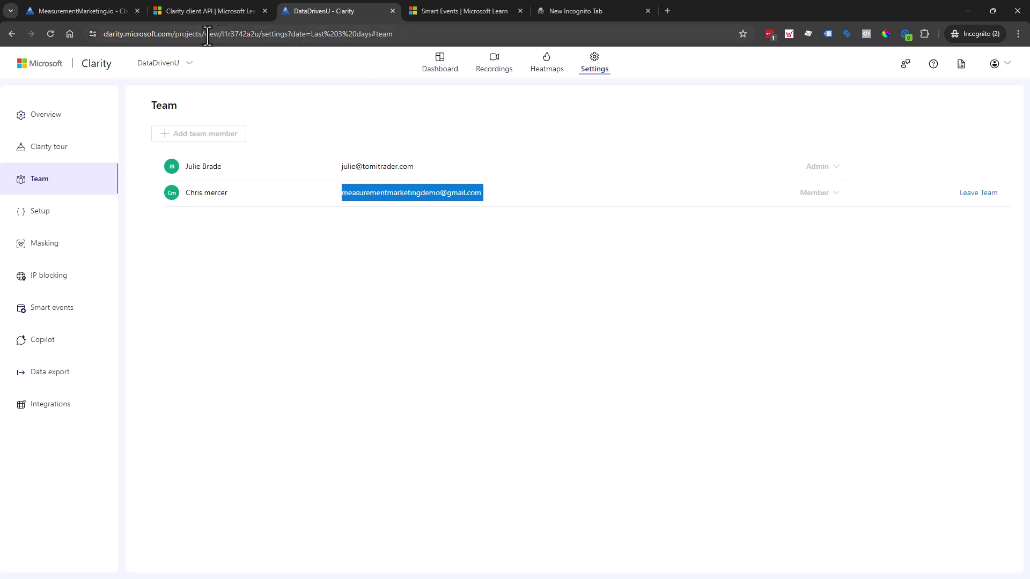
{"action": "left_click", "coordinate": [162, 67]}
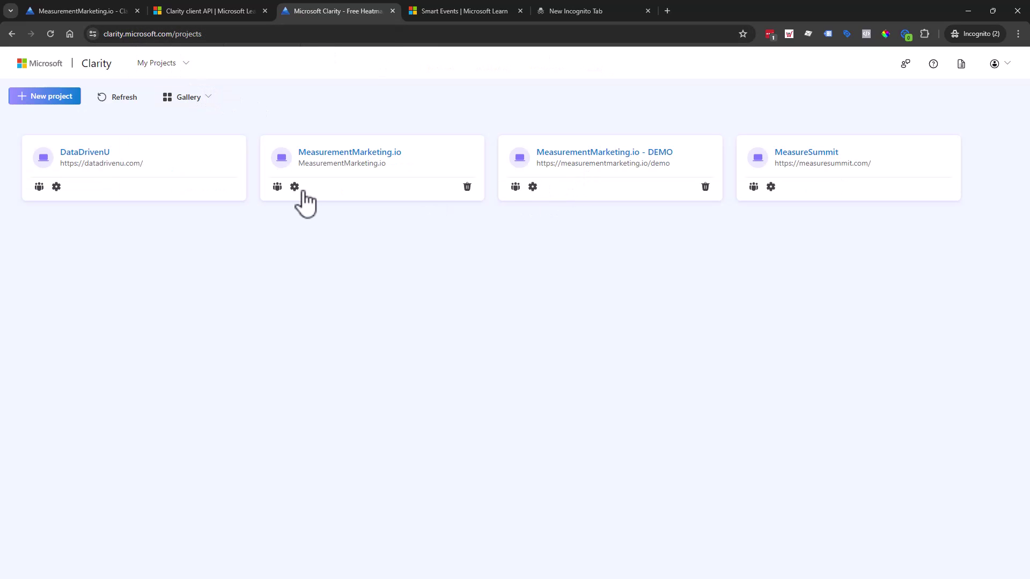
Open MeasurementMarketing.io's team and review the second member's role options, keeping Admin.
{"action": "left_click", "coordinate": [277, 188]}
{"action": "left_click", "coordinate": [836, 194]}
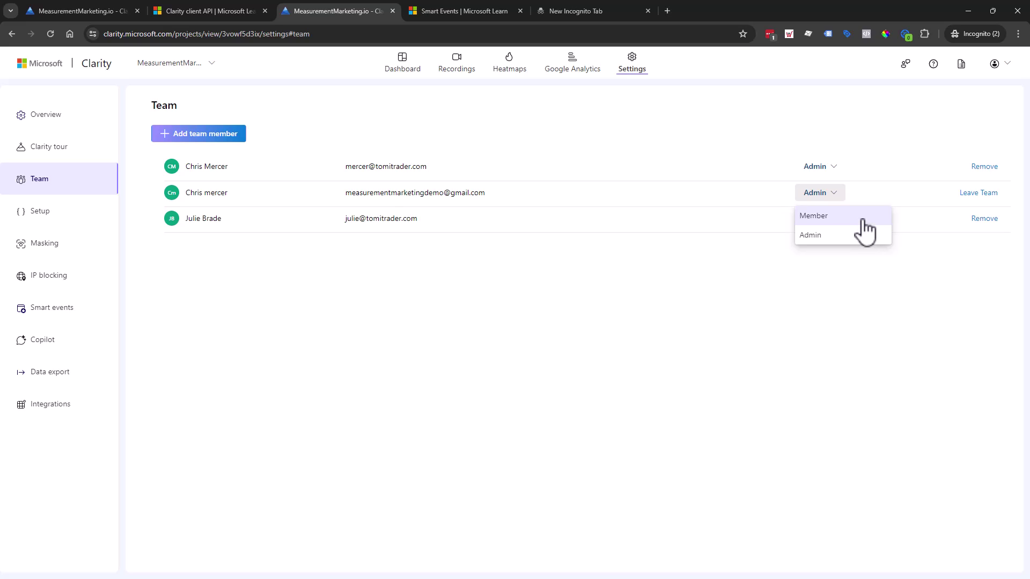
{"action": "left_click", "coordinate": [874, 281]}
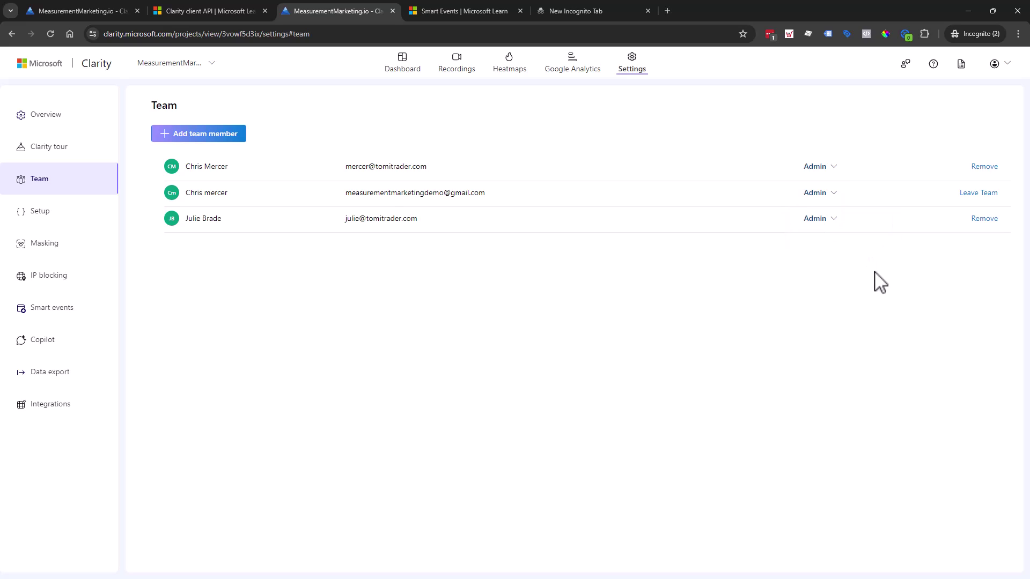
{"action": "left_click", "coordinate": [832, 199]}
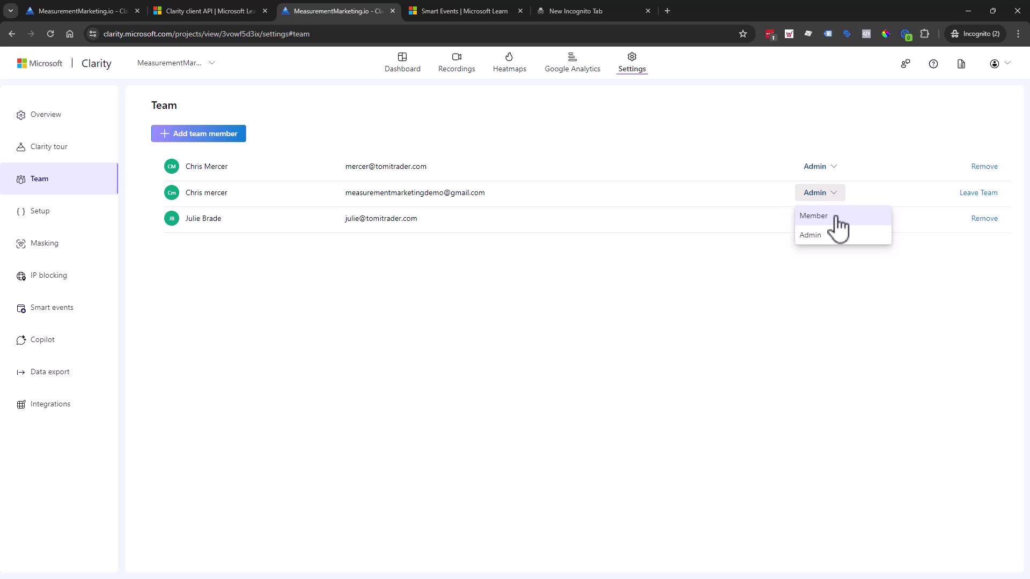
{"action": "left_click", "coordinate": [687, 290]}
{"action": "left_click", "coordinate": [818, 201]}
Start adding a team member by e-mail, switching Role to Admin and then back to Member.
{"action": "left_click", "coordinate": [191, 134]}
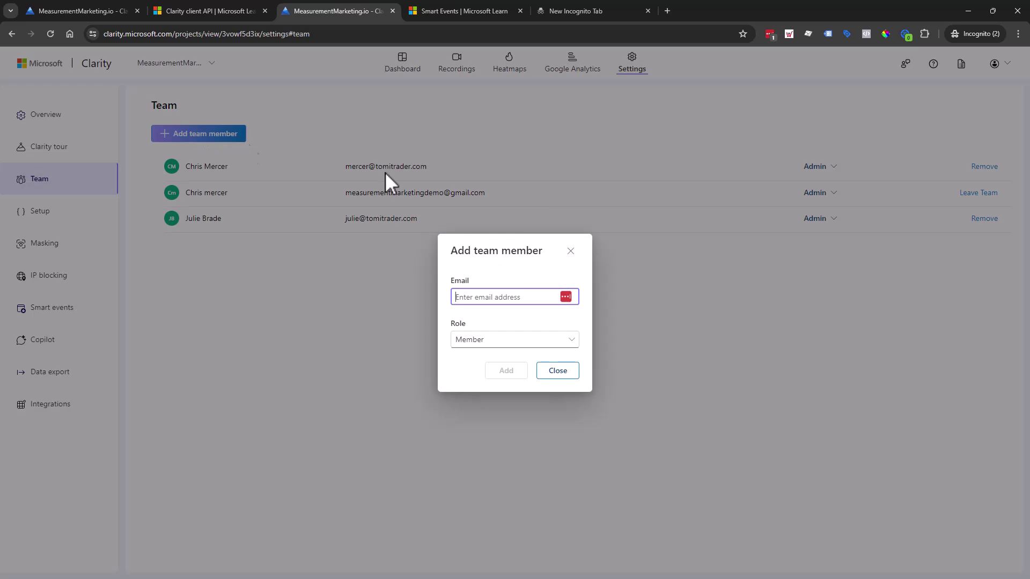
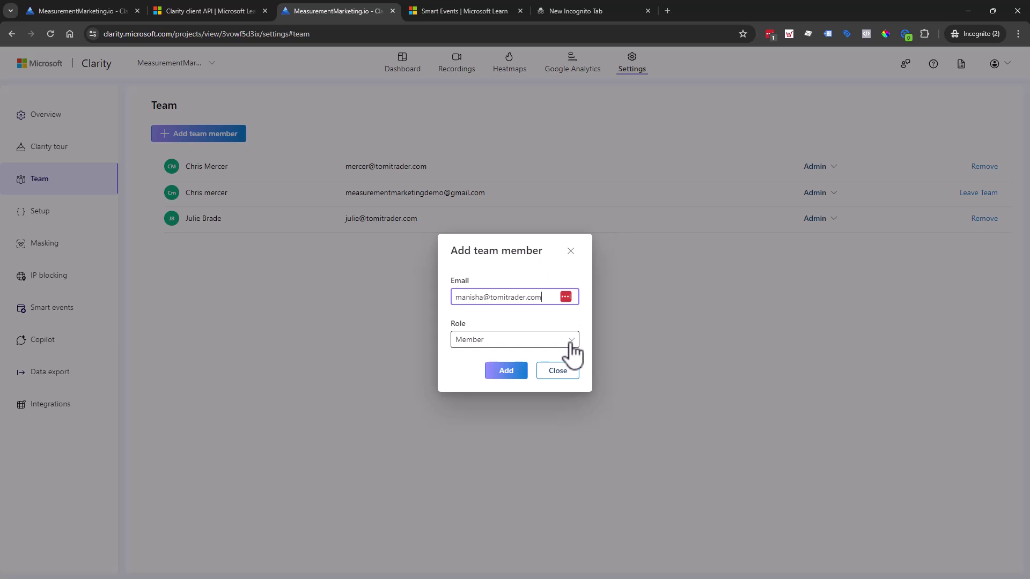
{"action": "left_click", "coordinate": [570, 341]}
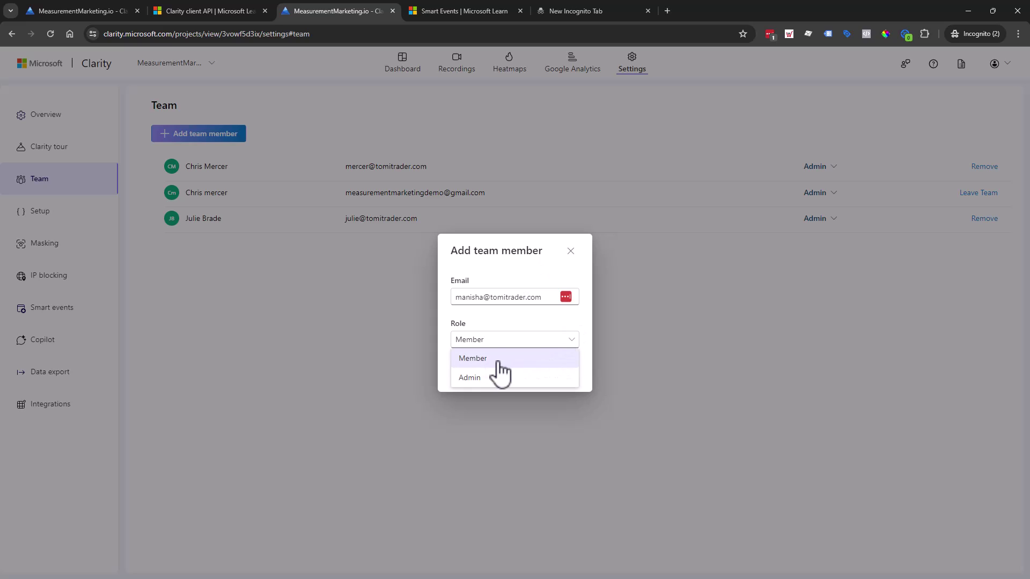
{"action": "left_click", "coordinate": [470, 378]}
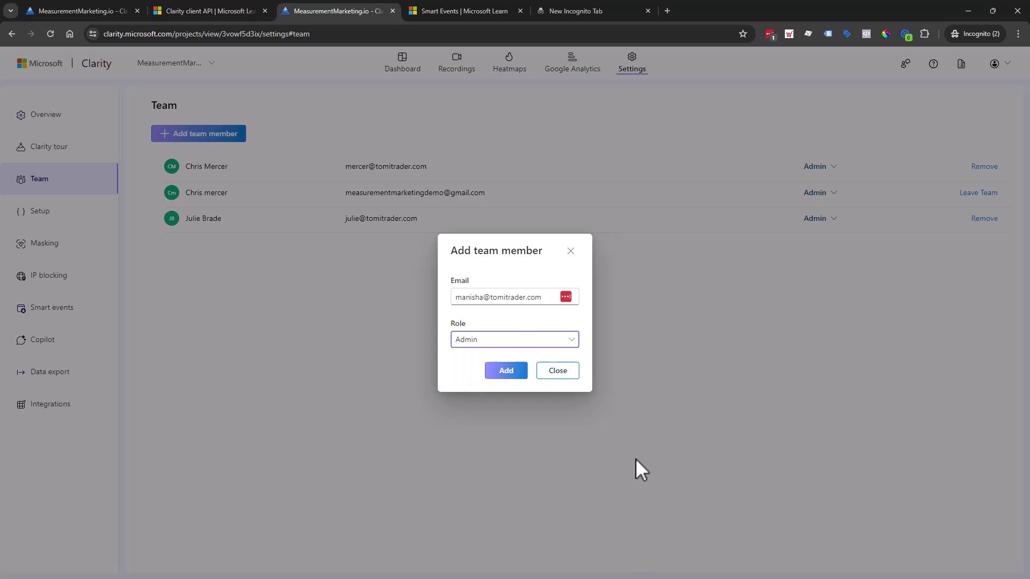
{"action": "left_click", "coordinate": [508, 345]}
{"action": "left_click", "coordinate": [508, 357]}
Cancel adding the member and return to the Smart events settings.
{"action": "left_click", "coordinate": [559, 372]}
{"action": "left_click", "coordinate": [117, 7]}
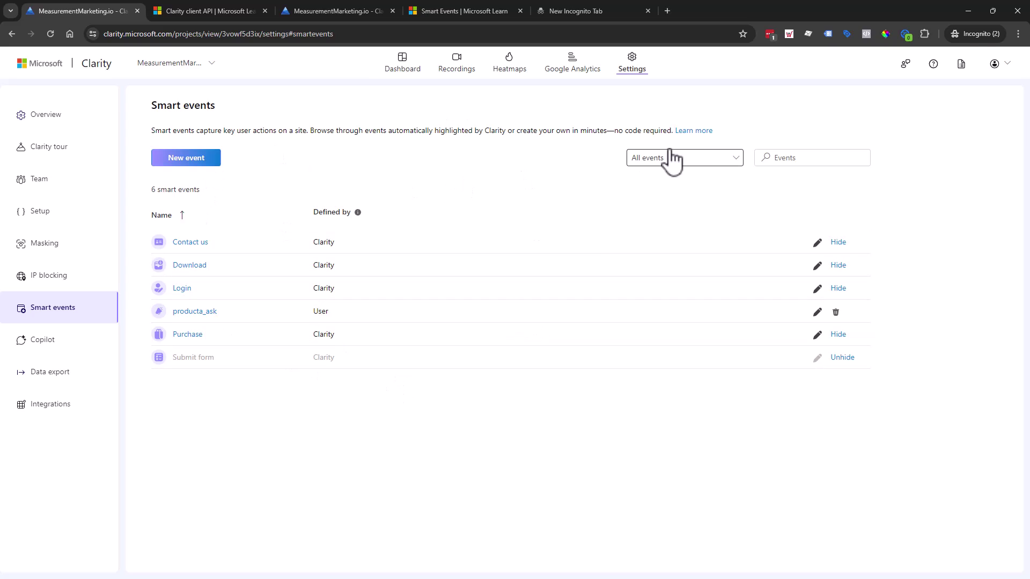
{"action": "left_click", "coordinate": [971, 8]}
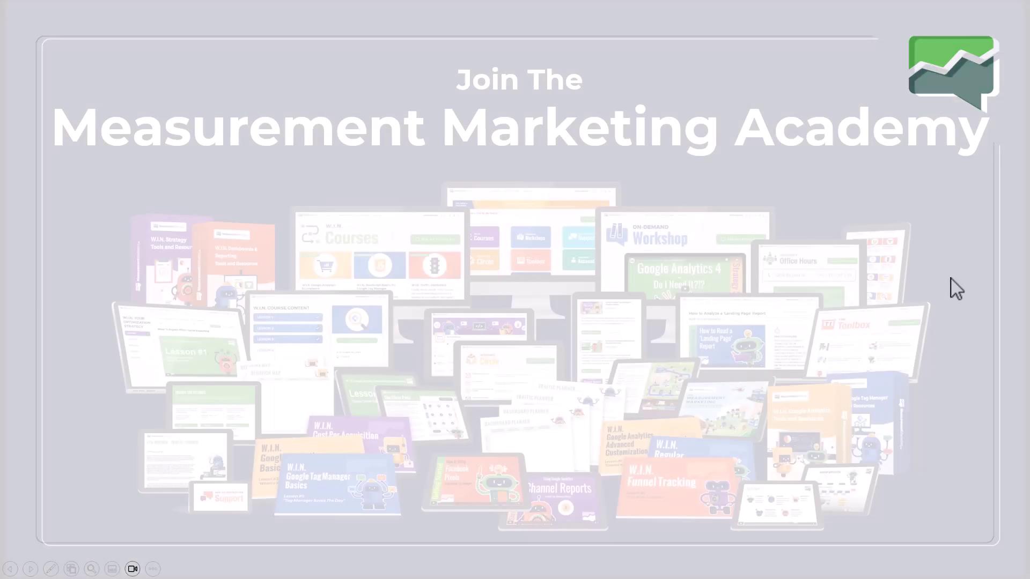